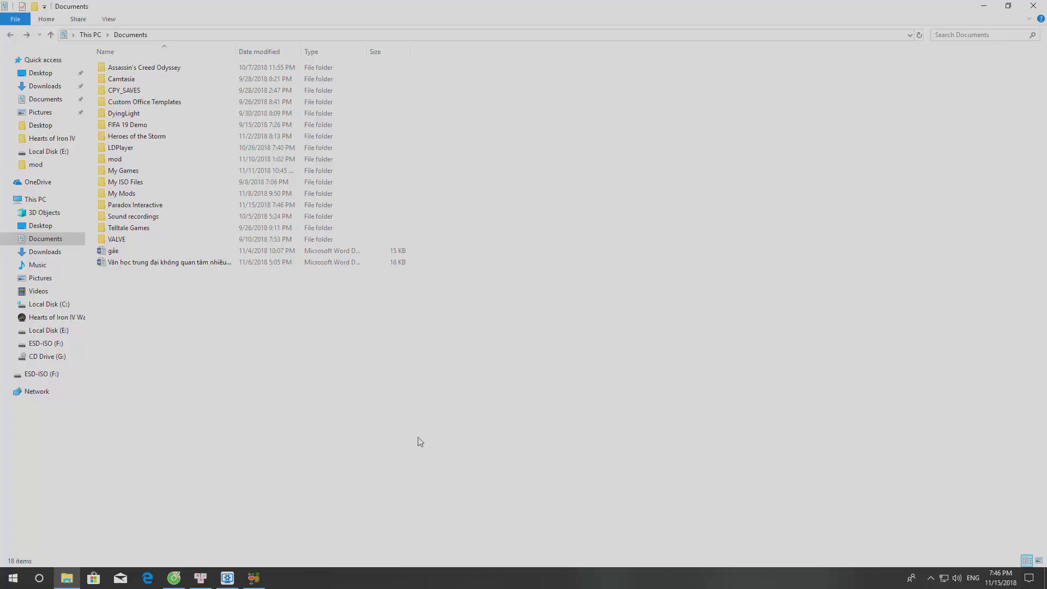
pyautogui.click(253, 579)
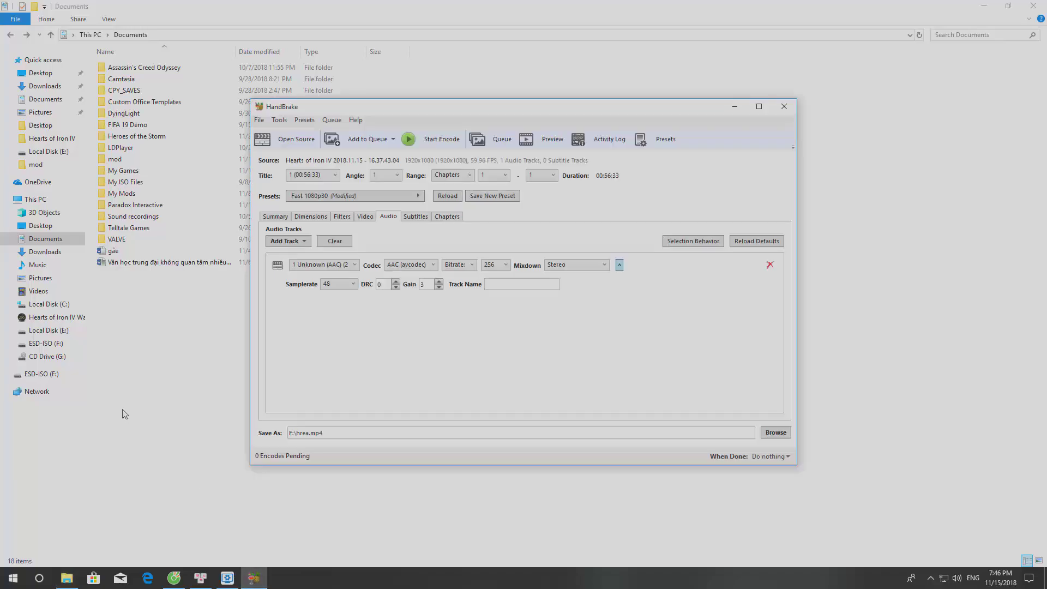
pyautogui.click(368, 219)
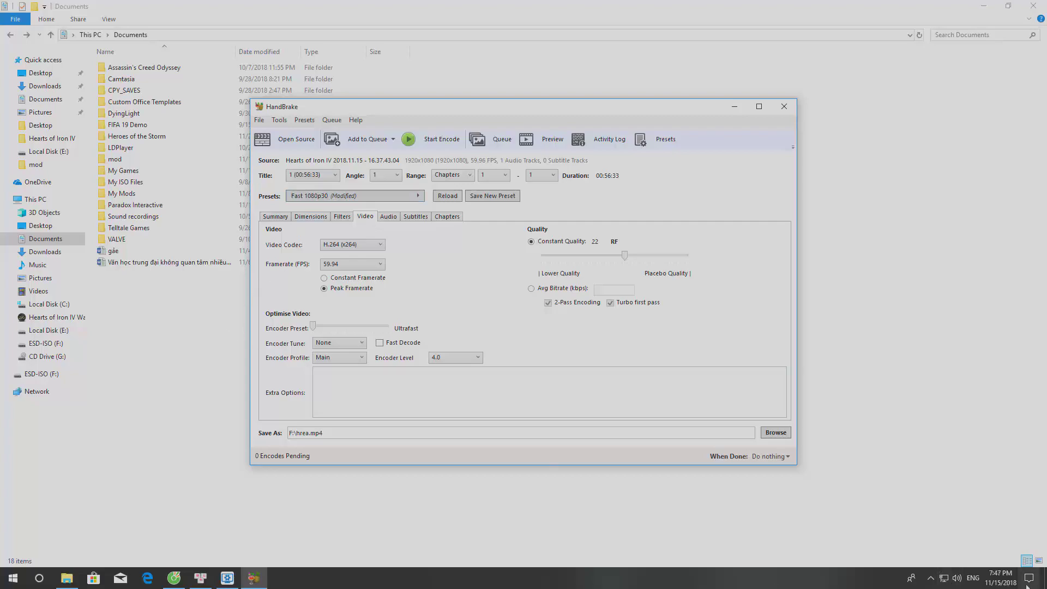
pyautogui.click(1001, 454)
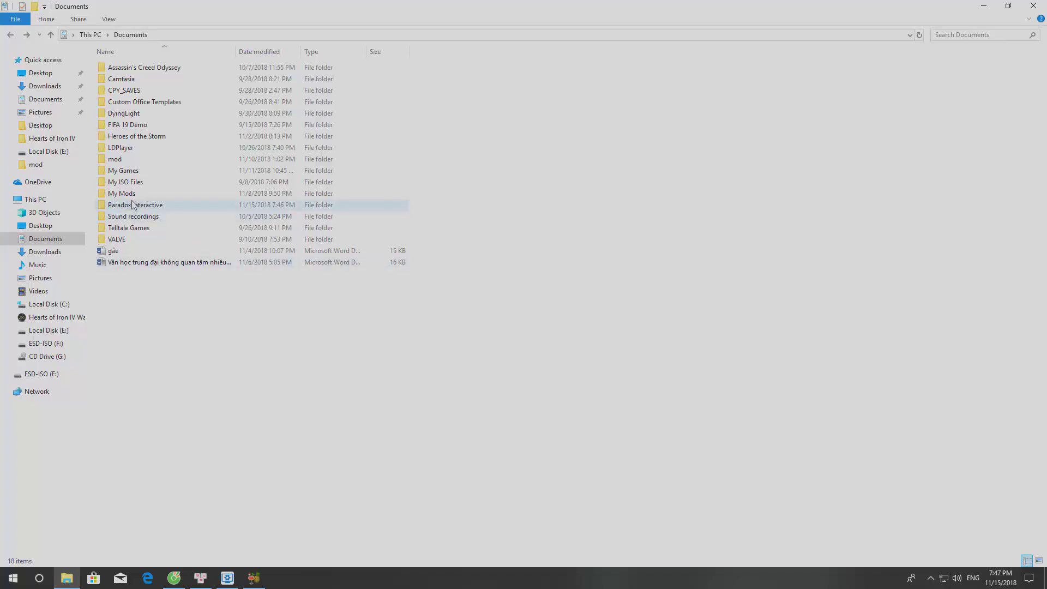
# Step: Switch to the Cốc Cốc browser, open the Hearts of Iron IV Kaiserreich Steam Workshop page in a new tab, and copy its address
pyautogui.click(174, 578)
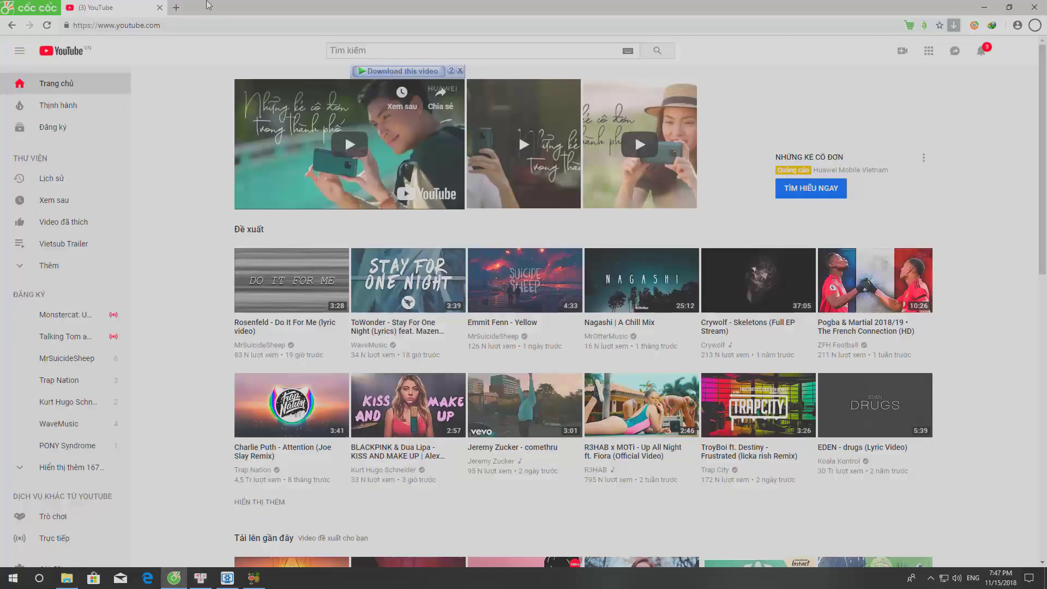
pyautogui.click(180, 8)
pyautogui.write('steamcommunity.com/app/394360/workshop/')
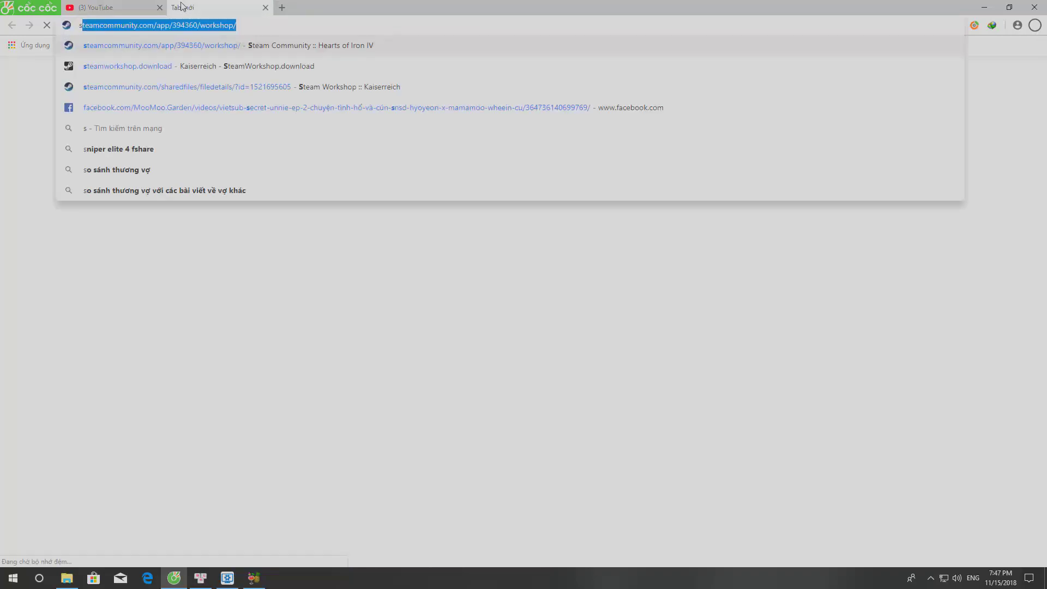
pyautogui.press('Down')
pyautogui.press('Down')
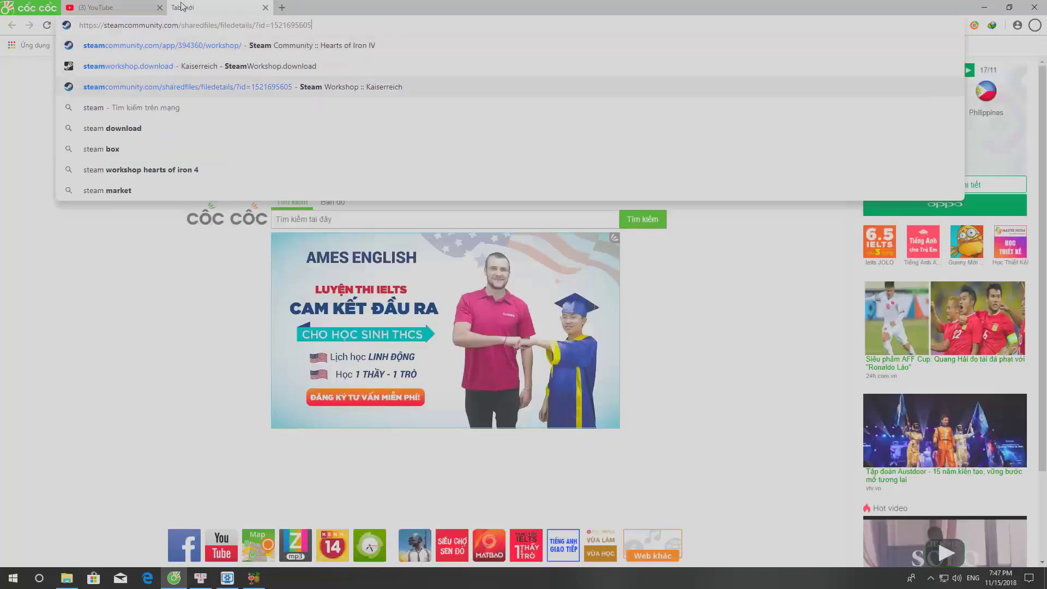
pyautogui.press('Return')
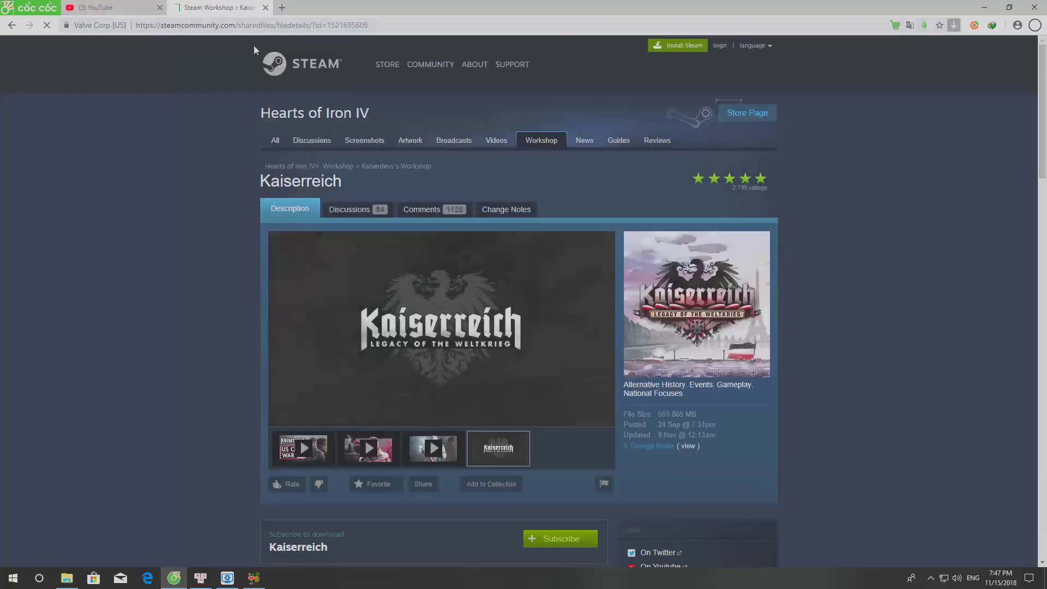
pyautogui.click(265, 25)
pyautogui.hotkey('ctrl', 'c')
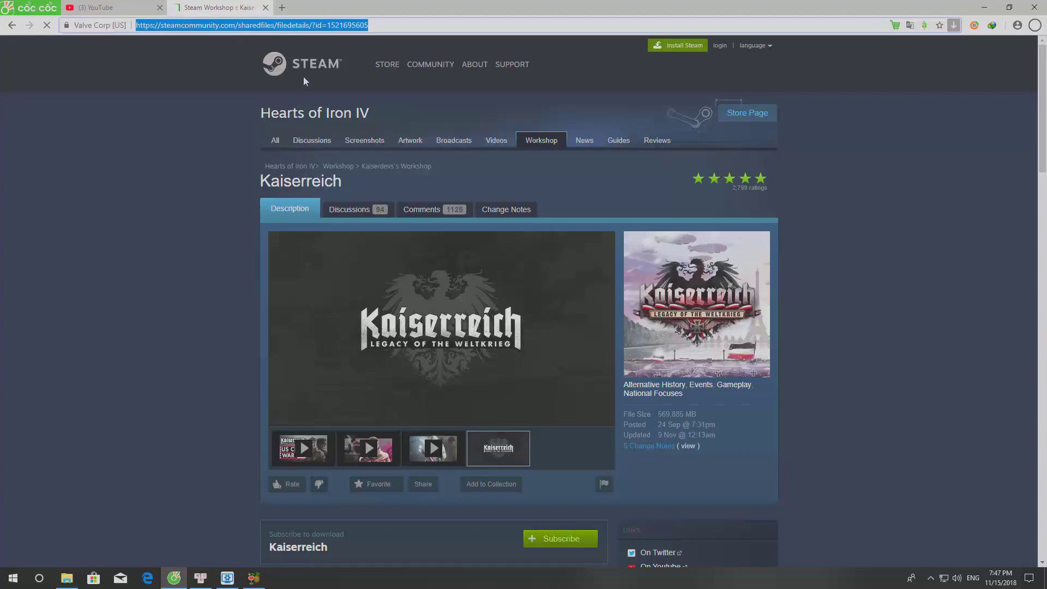
# Step: Open the steamworkshop.download site in another new browser tab
pyautogui.click(283, 8)
pyautogui.write('down')
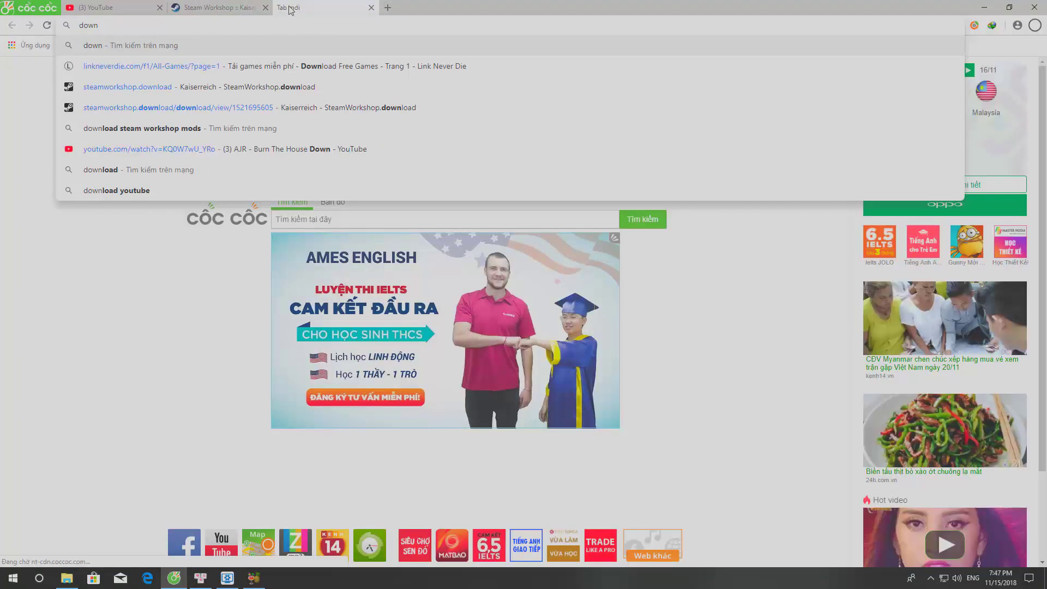
pyautogui.press('Down')
pyautogui.press('Down')
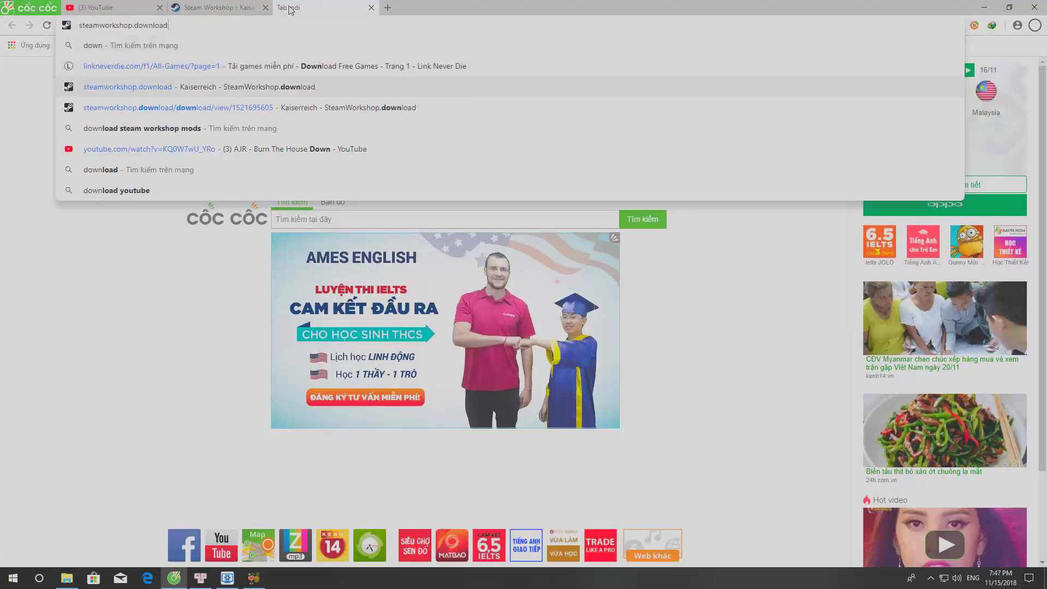
pyautogui.press('Return')
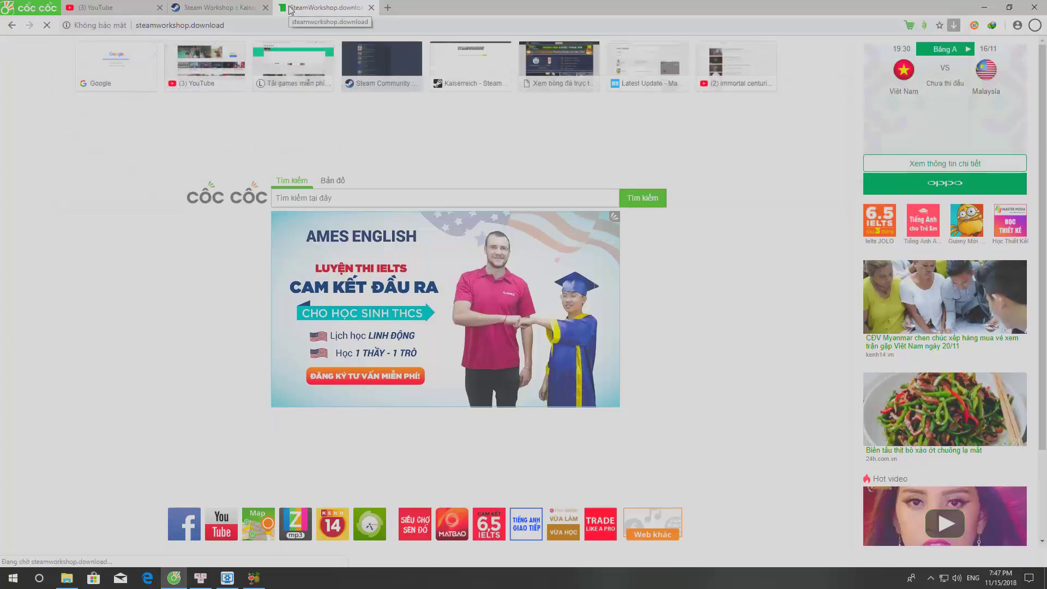
# Step: Submit the copied Kaiserreich Workshop address on the site and request its download from the online Steam client
pyautogui.click(431, 180)
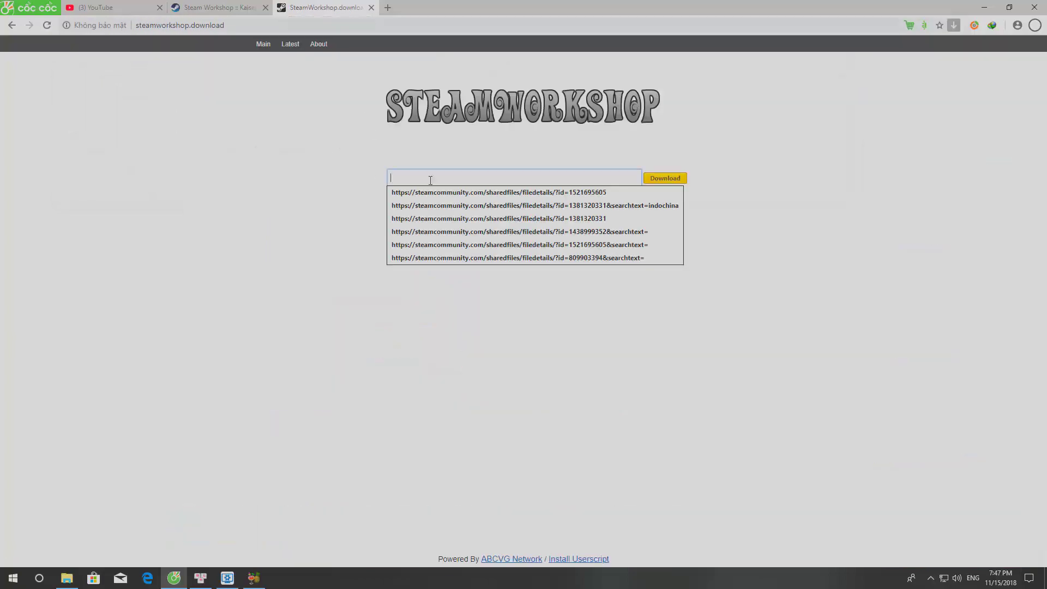
pyautogui.hotkey('ctrl', 'v')
pyautogui.click(680, 176)
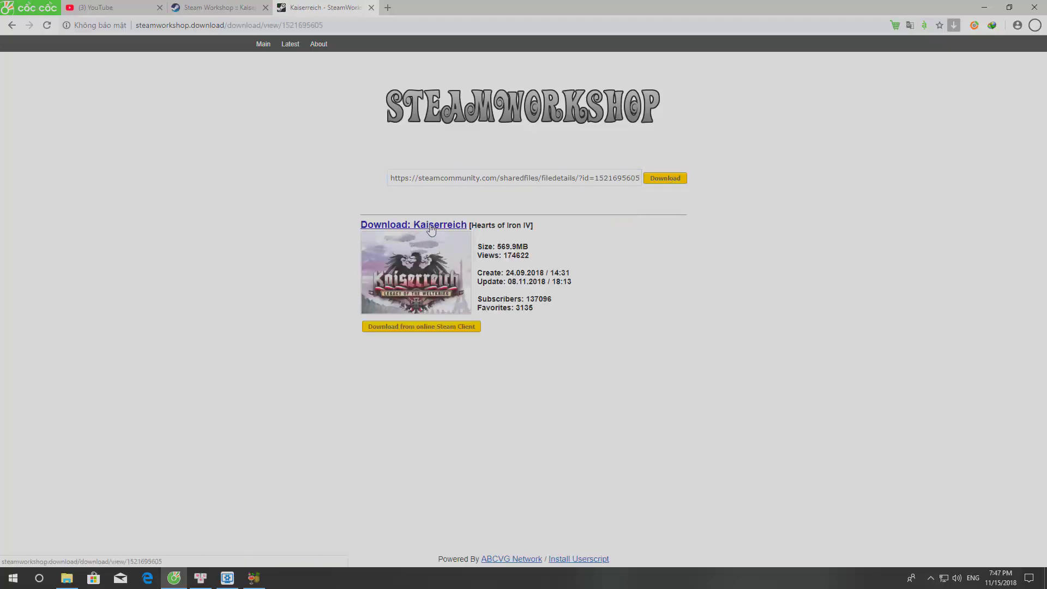
pyautogui.click(437, 326)
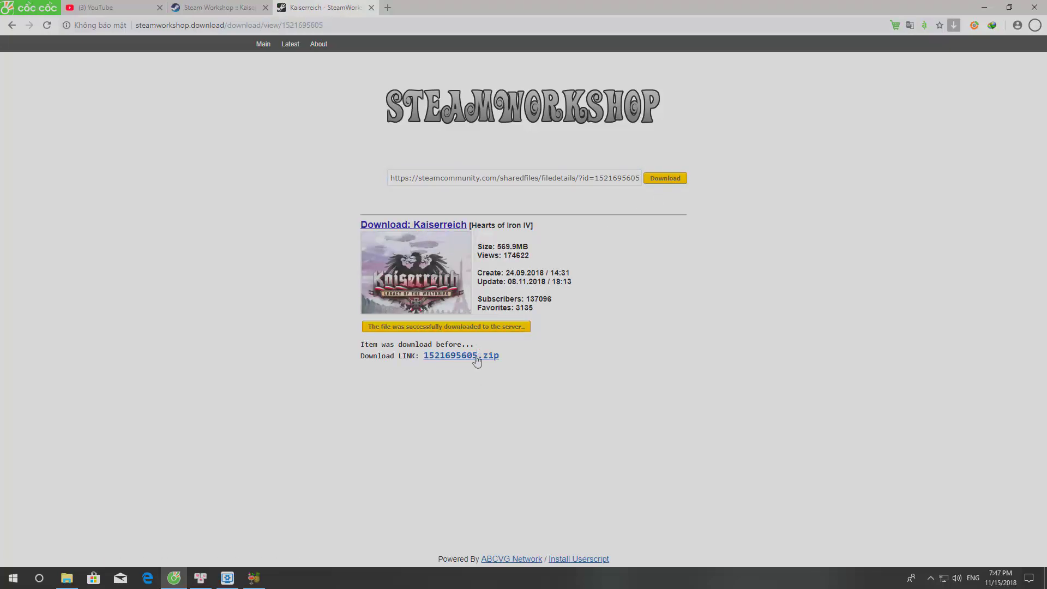
pyautogui.click(474, 356)
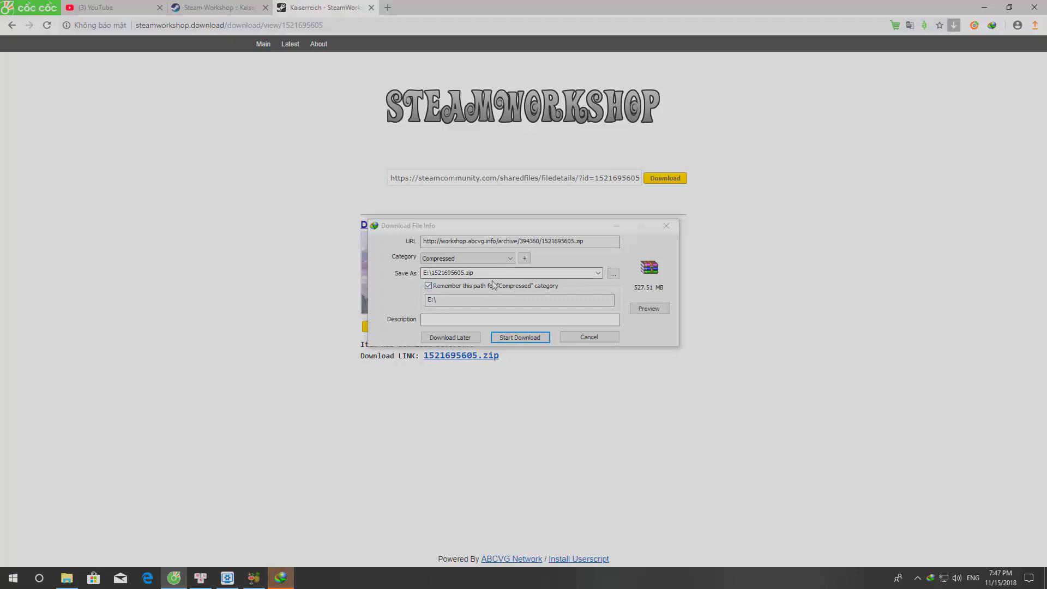
pyautogui.click(474, 275)
pyautogui.click(483, 271)
pyautogui.doubleClick(482, 271)
pyautogui.click(603, 338)
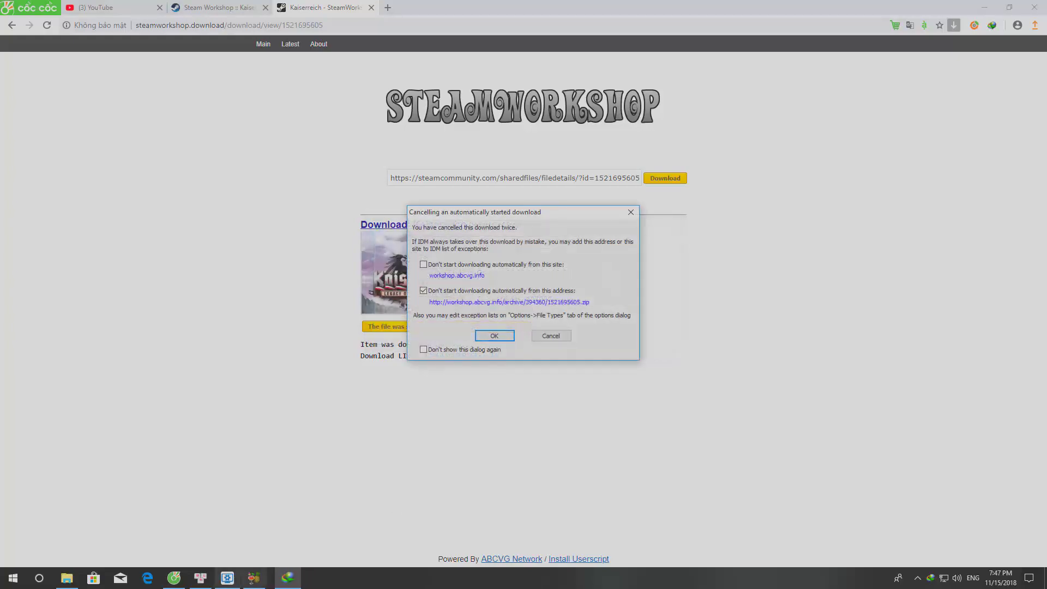
pyautogui.click(477, 338)
pyautogui.click(67, 578)
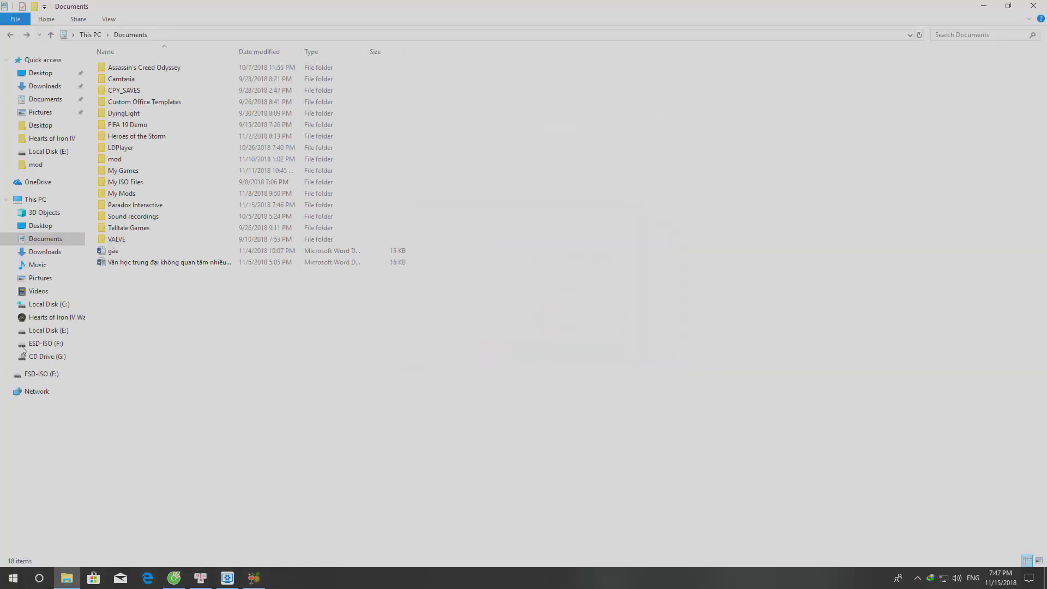
pyautogui.click(39, 252)
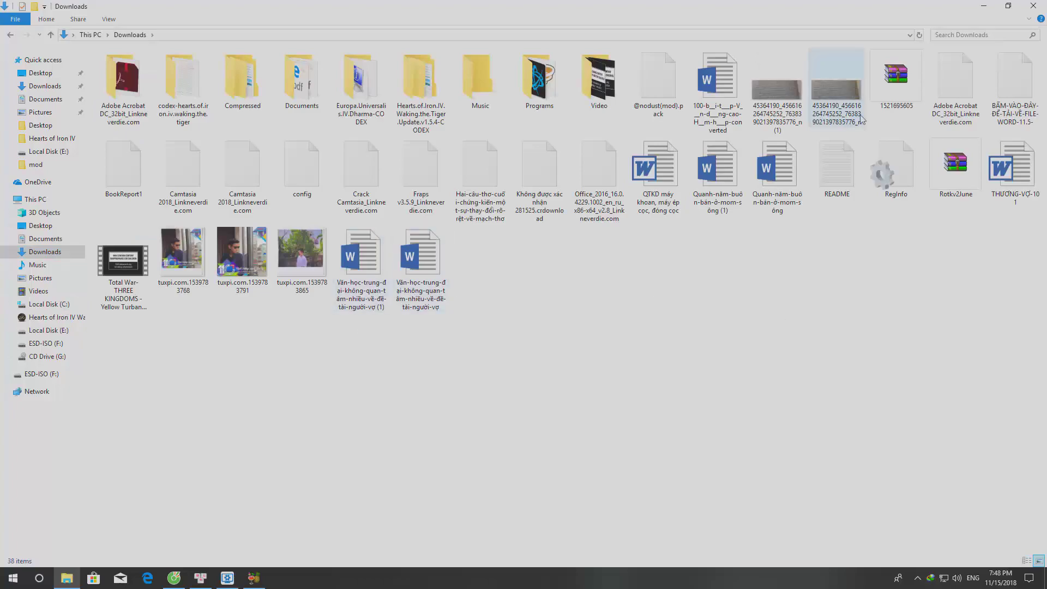
pyautogui.click(893, 112)
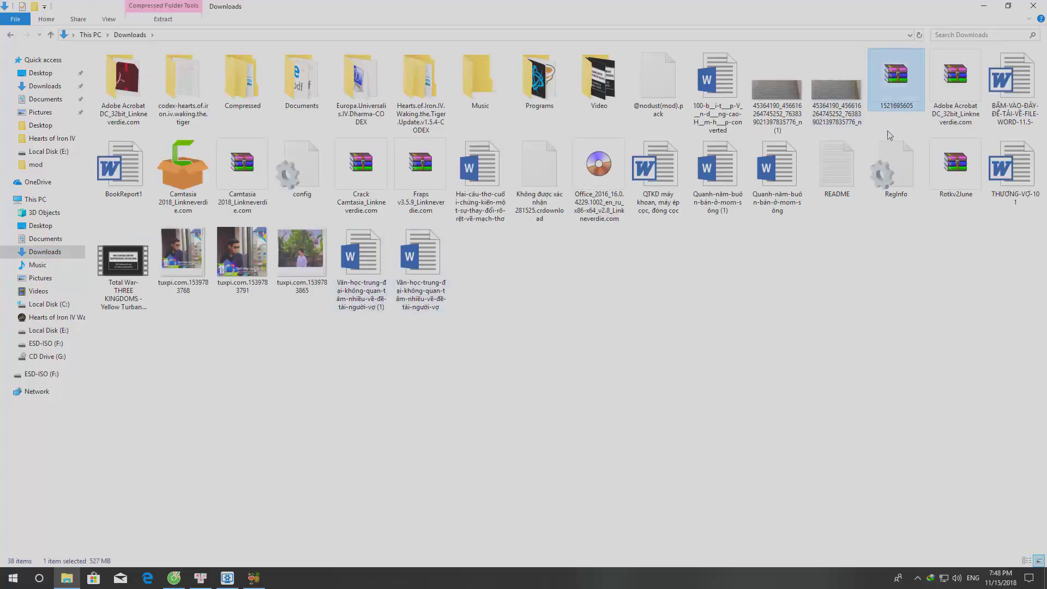
pyautogui.rightClick(905, 94)
pyautogui.click(913, 101)
pyautogui.click(113, 170)
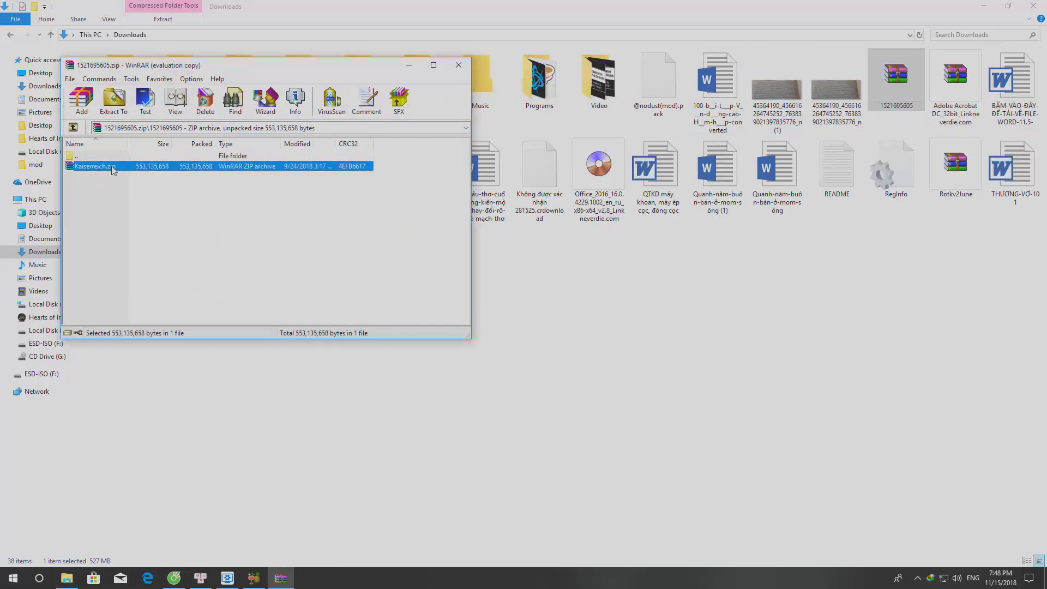
# Step: Try setting the extraction destination of Kaiserreich.zip to Documents\Paradox Interactive\Hearts of Iron IV
pyautogui.click(113, 100)
pyautogui.click(318, 192)
pyautogui.click(318, 192)
pyautogui.click(336, 253)
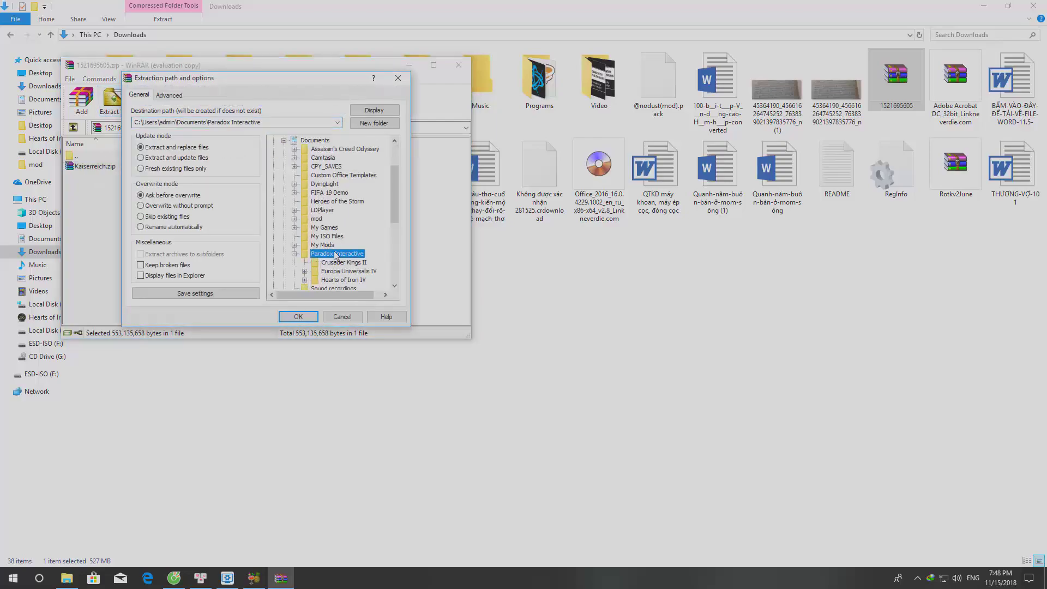
pyautogui.click(359, 281)
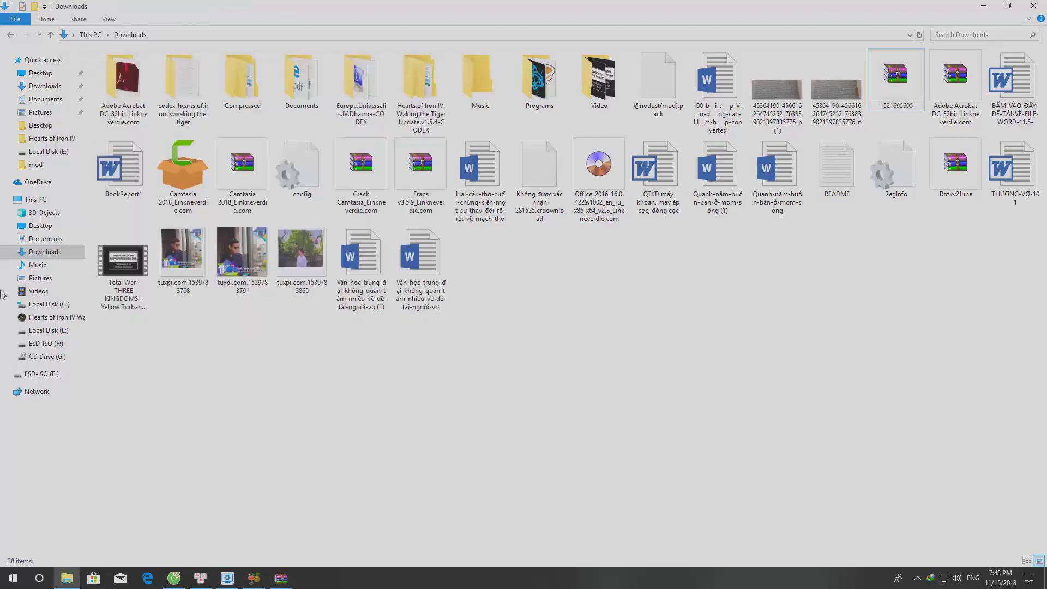
# Step: Create a folder named mod inside Documents\Paradox Interactive\Hearts of Iron IV in File Explorer
pyautogui.click(46, 239)
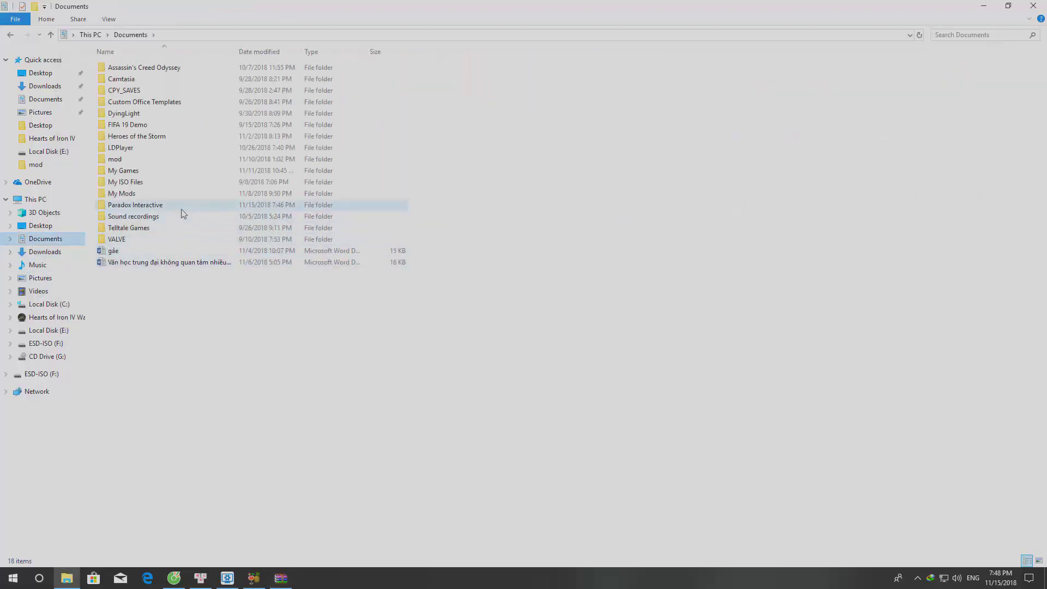
pyautogui.doubleClick(183, 205)
pyautogui.doubleClick(165, 90)
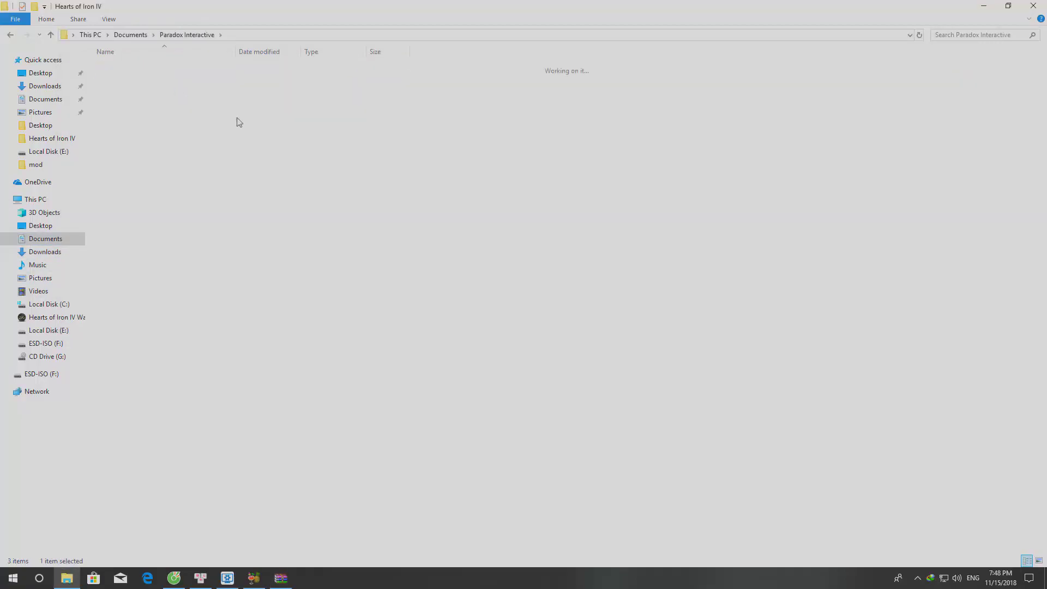
pyautogui.rightClick(609, 254)
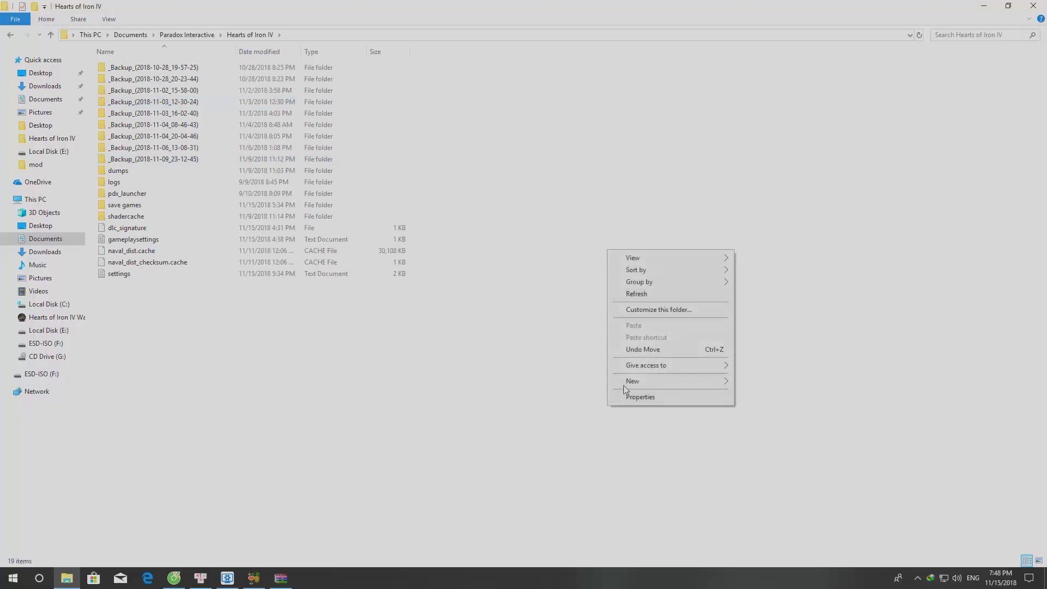
pyautogui.moveTo(676, 381)
pyautogui.click(794, 378)
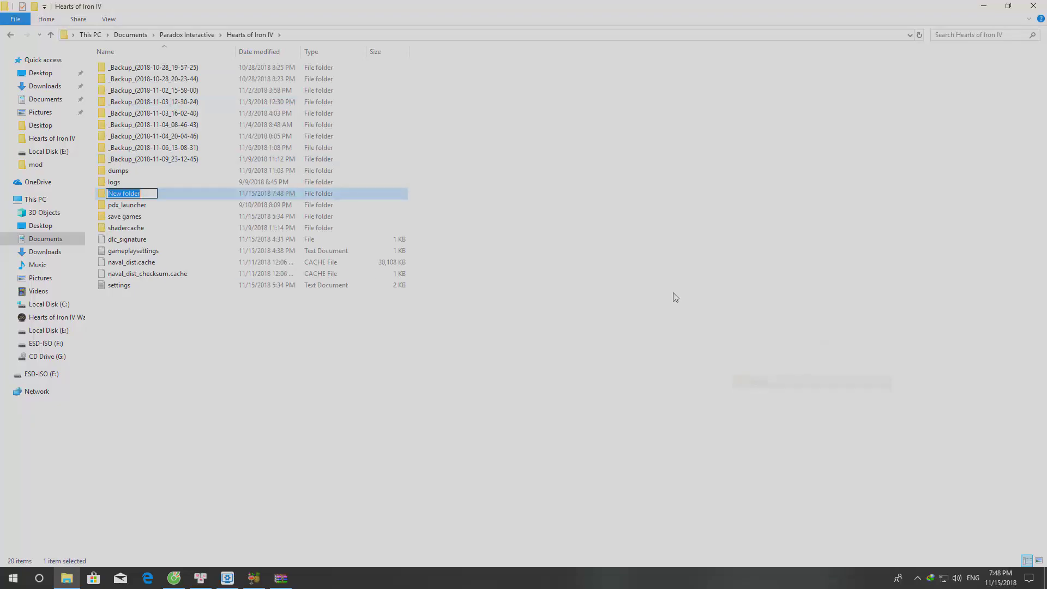
pyautogui.write('mod')
pyautogui.press('Return')
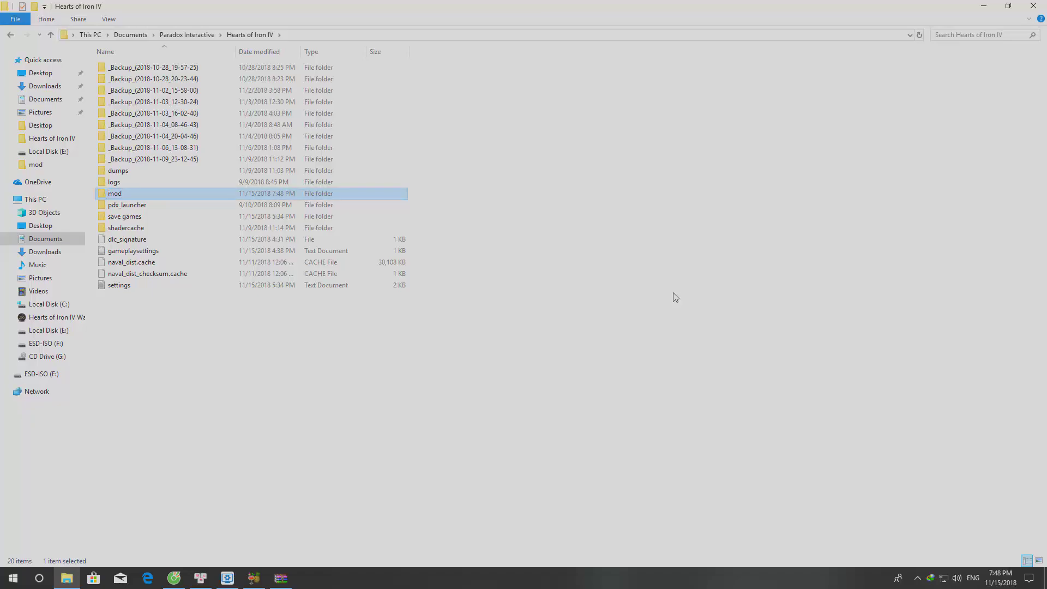
# Step: Switch back to WinRAR, restart the extraction setup, and extract Kaiserreich.zip to the mod folder in Documents\Paradox Interactive\Hearts of Iron IV
pyautogui.click(281, 578)
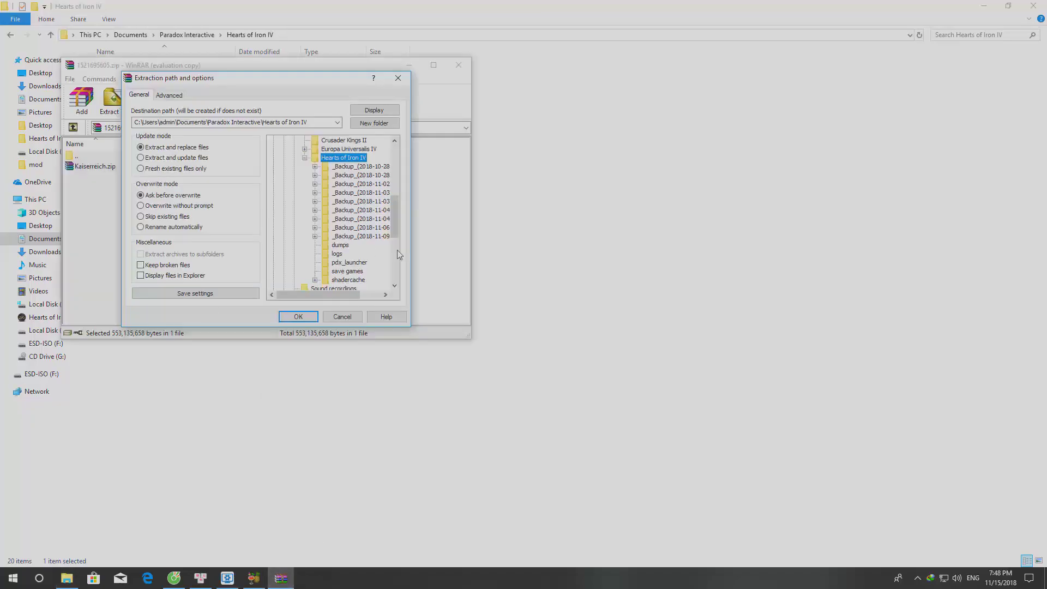
pyautogui.doubleClick(340, 158)
pyautogui.doubleClick(340, 158)
pyautogui.click(398, 78)
pyautogui.click(112, 100)
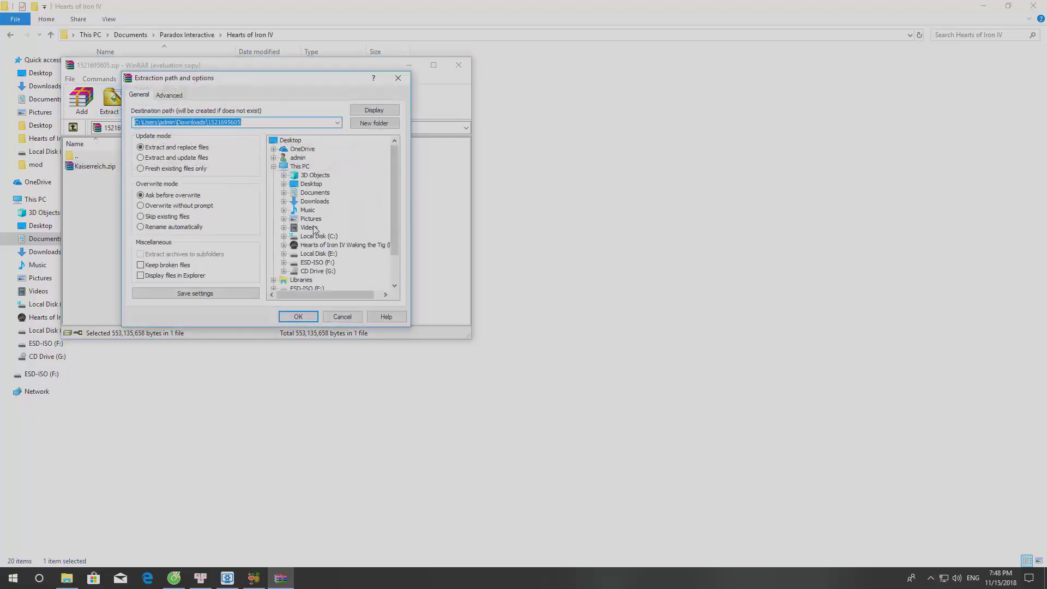
pyautogui.doubleClick(314, 193)
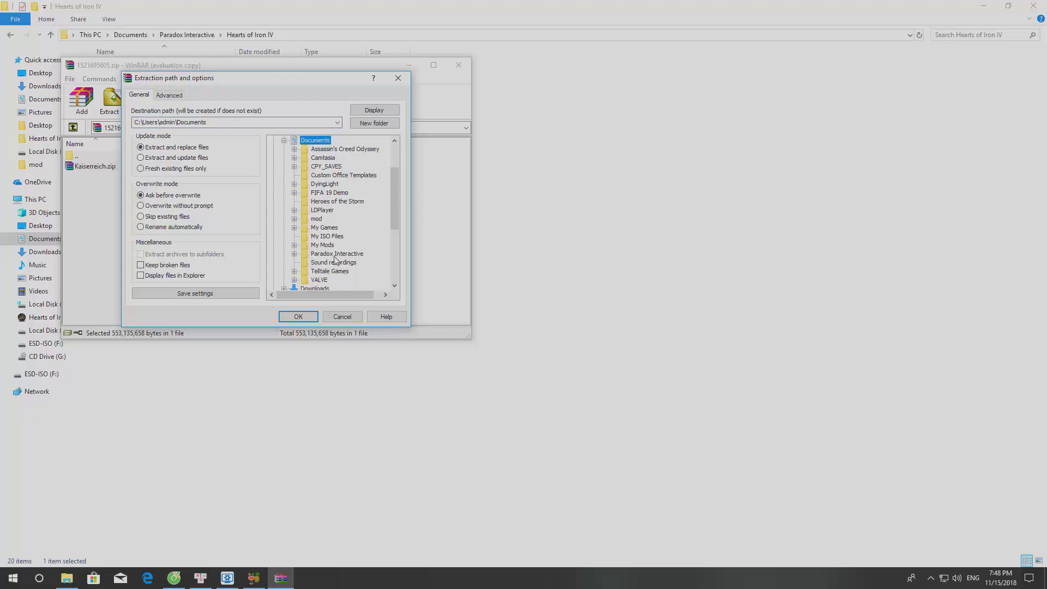
pyautogui.doubleClick(335, 255)
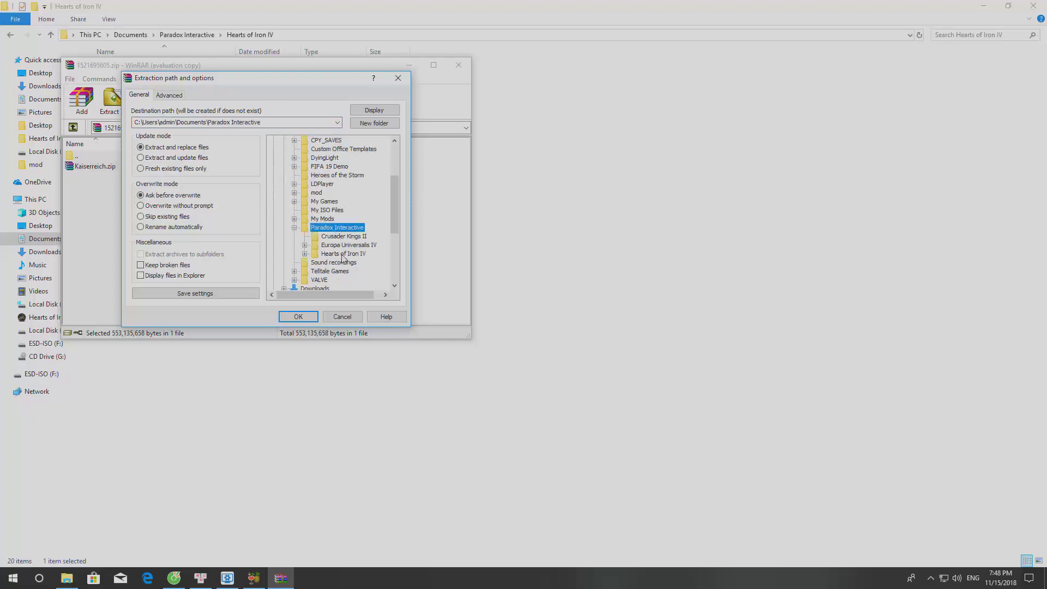
pyautogui.doubleClick(342, 254)
pyautogui.click(335, 255)
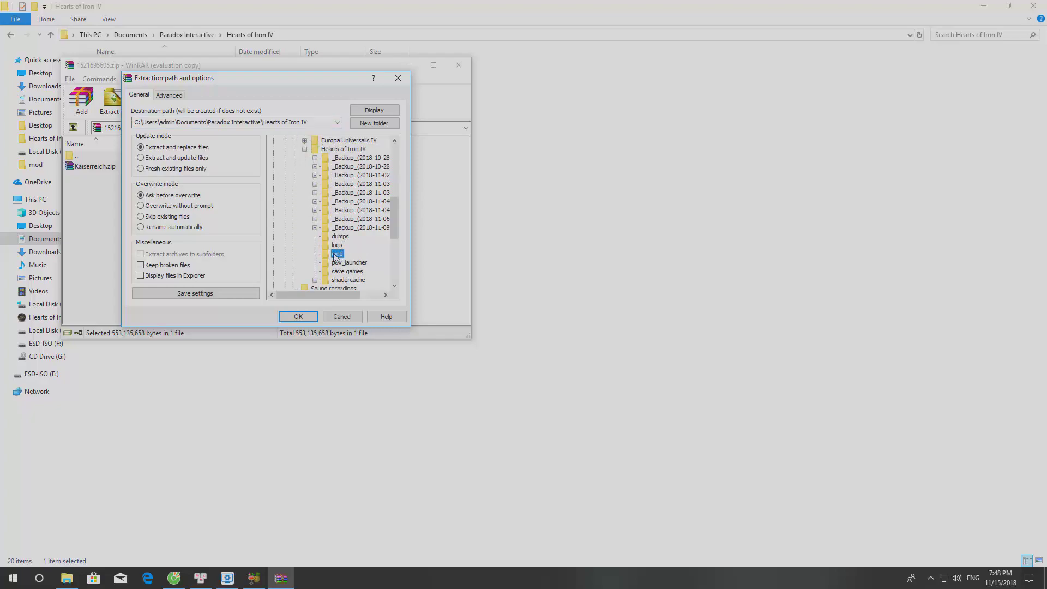
pyautogui.click(299, 317)
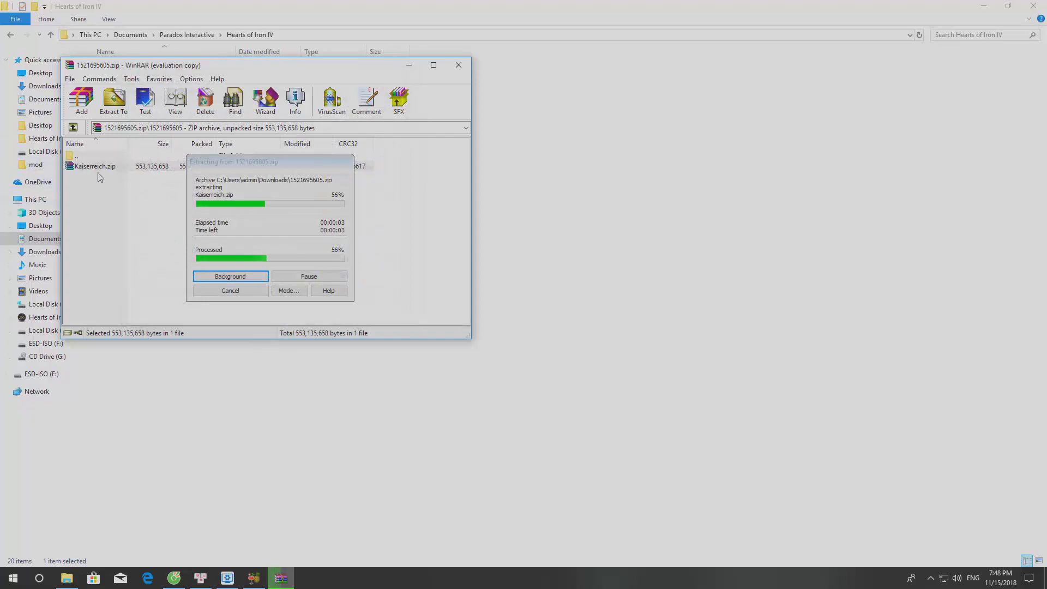
# Step: Return to File Explorer and open the Documents\Paradox Interactive\Hearts of Iron IV\mod folder
pyautogui.click(192, 362)
pyautogui.click(53, 241)
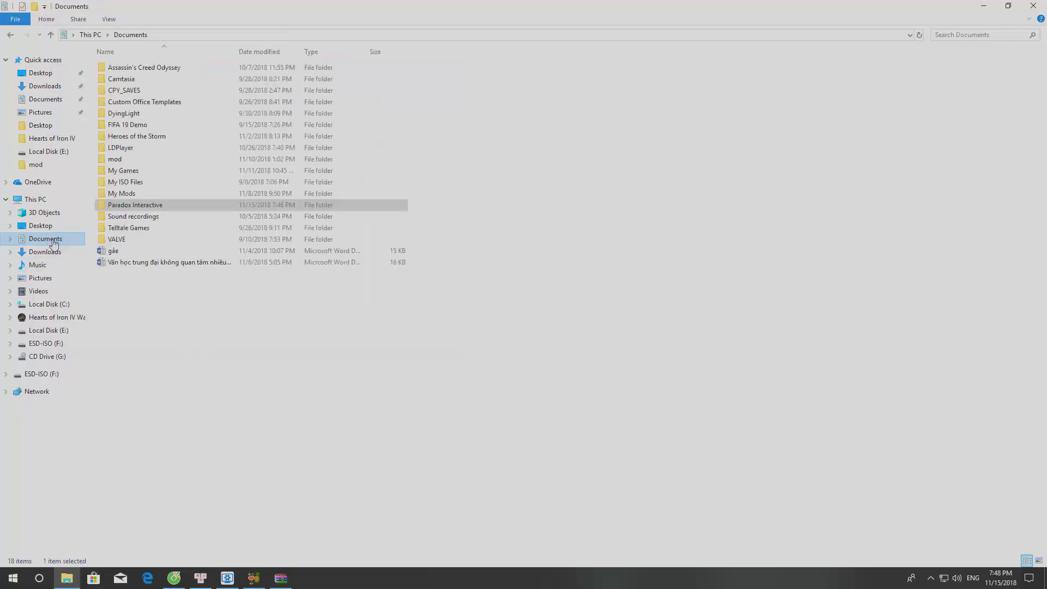
pyautogui.doubleClick(136, 206)
pyautogui.doubleClick(139, 91)
pyautogui.doubleClick(140, 193)
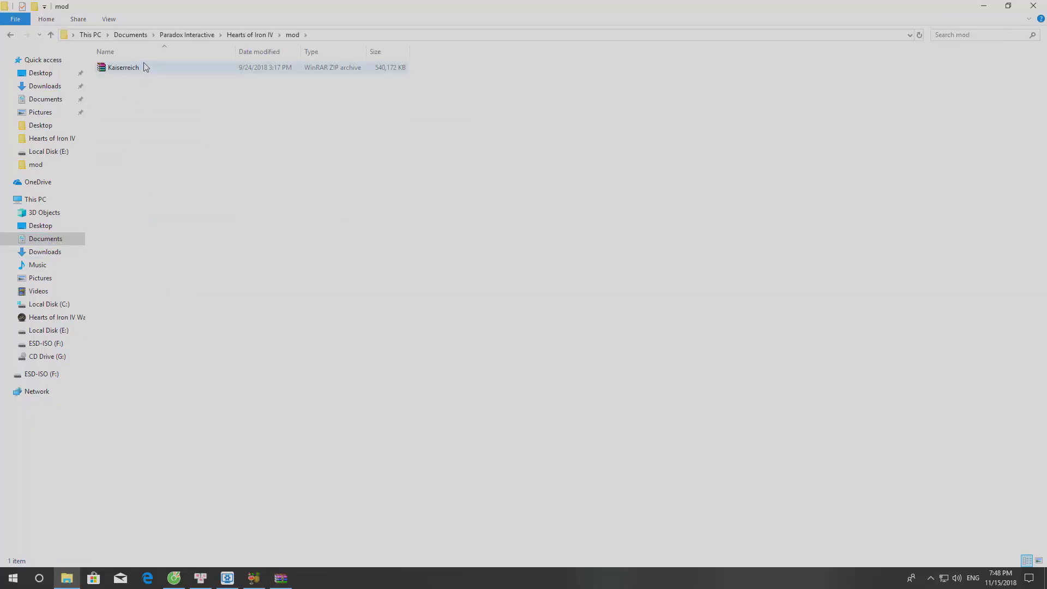
# Step: Extract the Kaiserreich ZIP archive into its own Kaiserreich subfolder inside the mod folder
pyautogui.rightClick(143, 69)
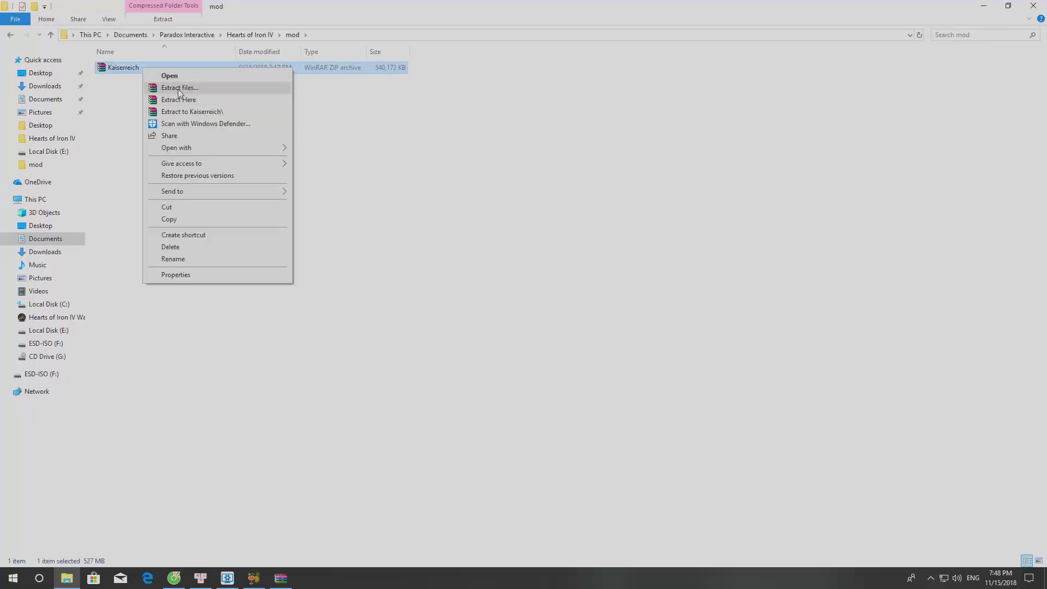
pyautogui.click(116, 162)
pyautogui.rightClick(158, 70)
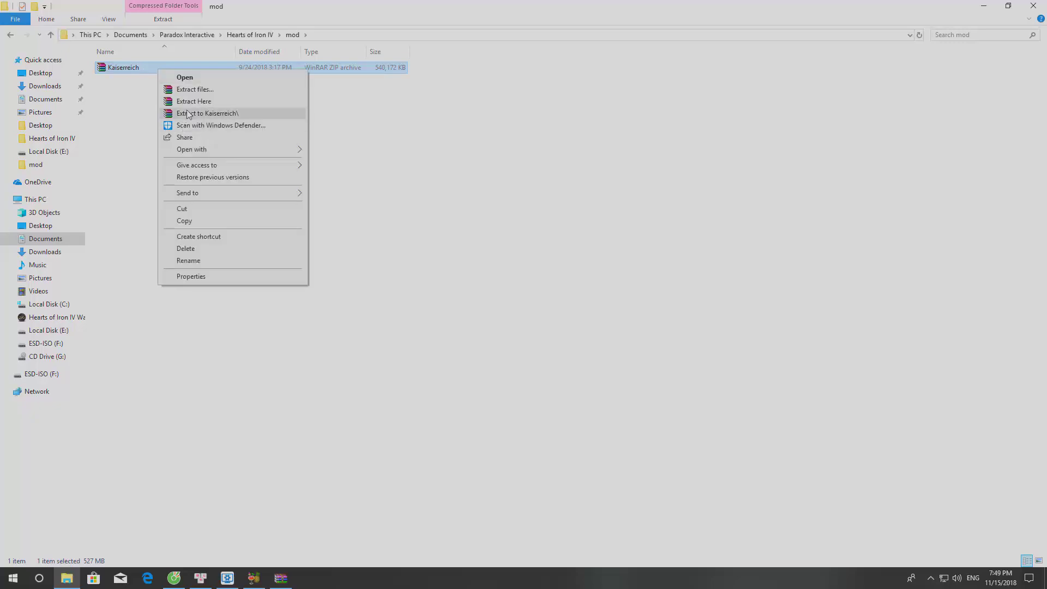
pyautogui.click(188, 114)
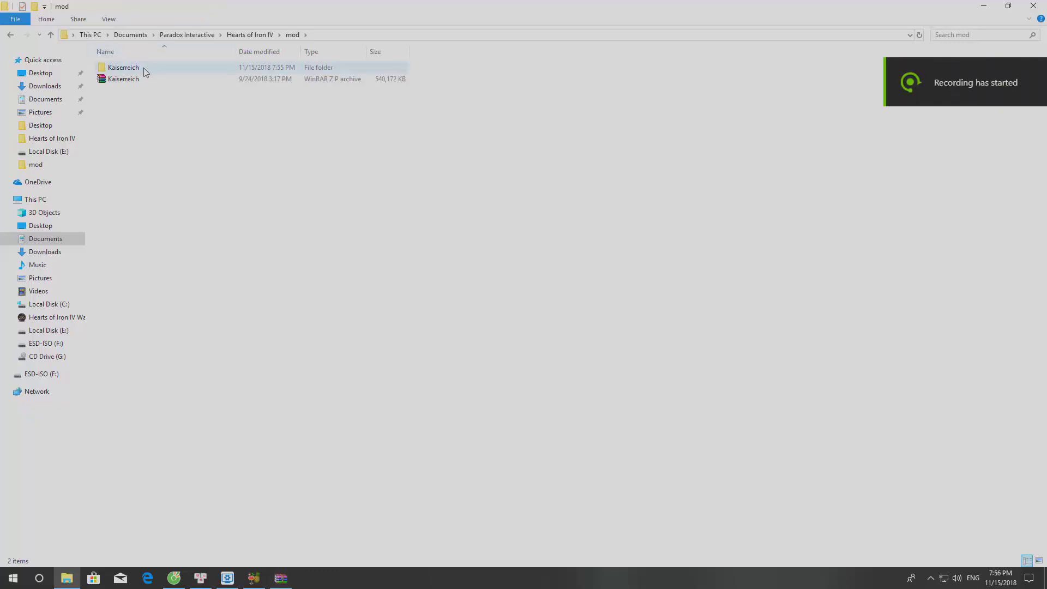
# Step: Move the descriptor MOD file from the extracted Kaiserreich folder up into the mod folder and return there
pyautogui.doubleClick(124, 68)
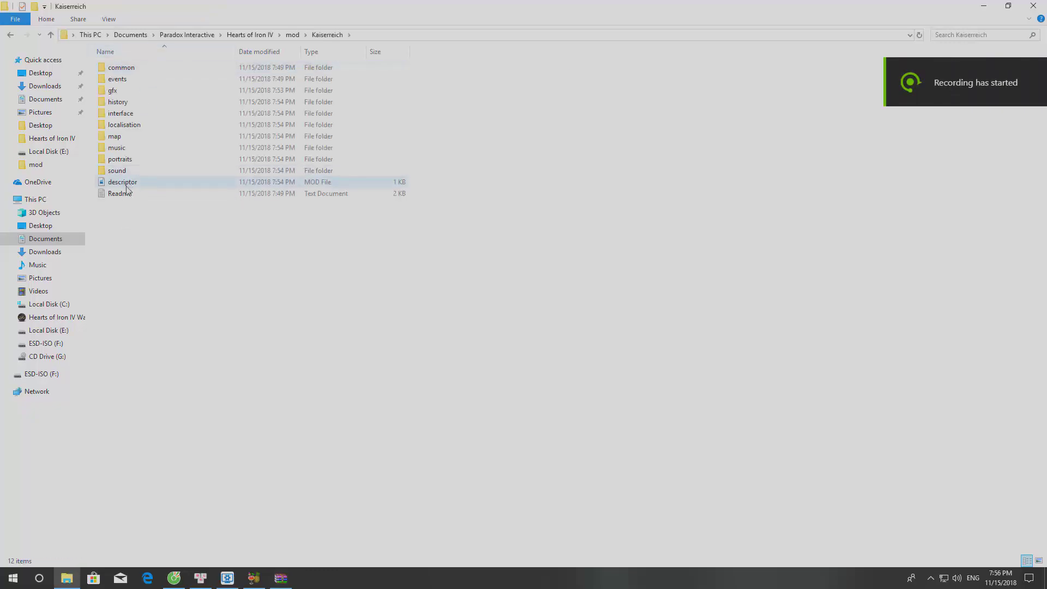
pyautogui.moveTo(128, 185); pyautogui.dragTo(293, 39)
pyautogui.hotkey('alt', 'Up')
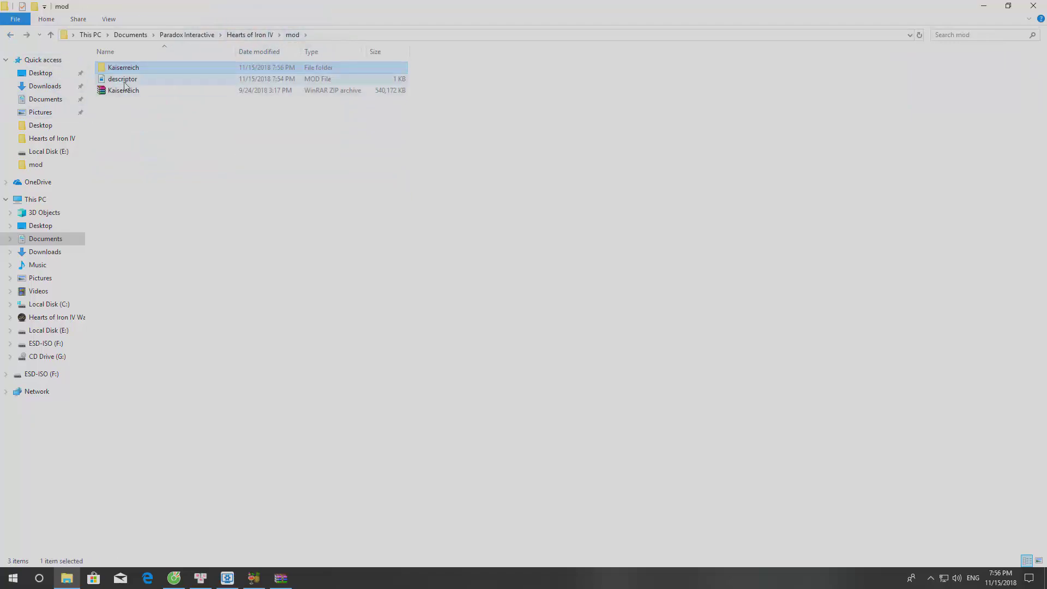
# Step: Rename the descriptor MOD file in the mod folder to Kaiserreich, correcting any misspelling
pyautogui.press('Down')
pyautogui.press('Menu')
pyautogui.click(174, 290)
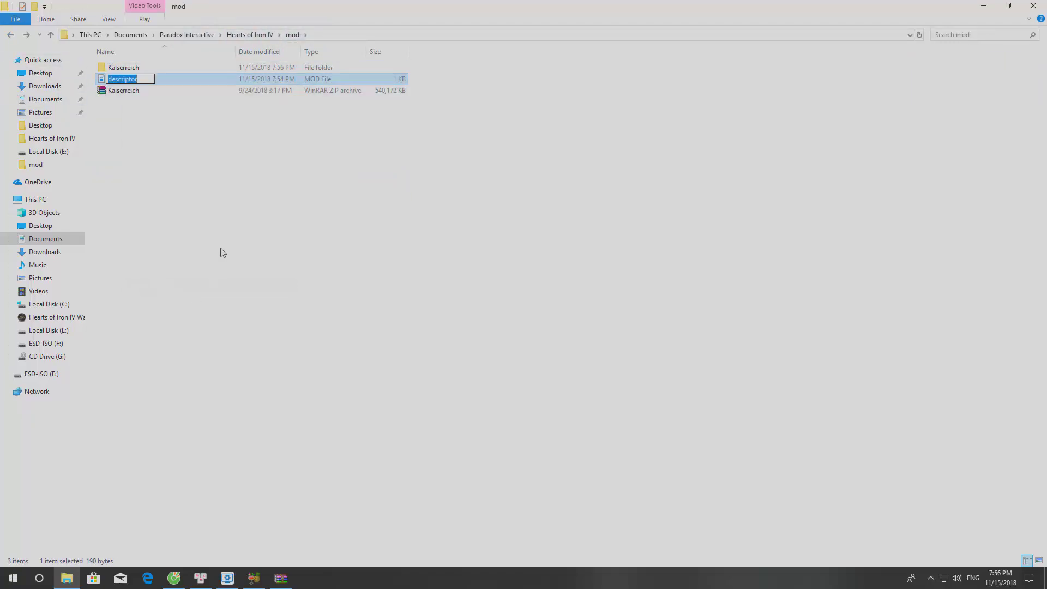
pyautogui.write('Kaisrreich')
pyautogui.press('Return')
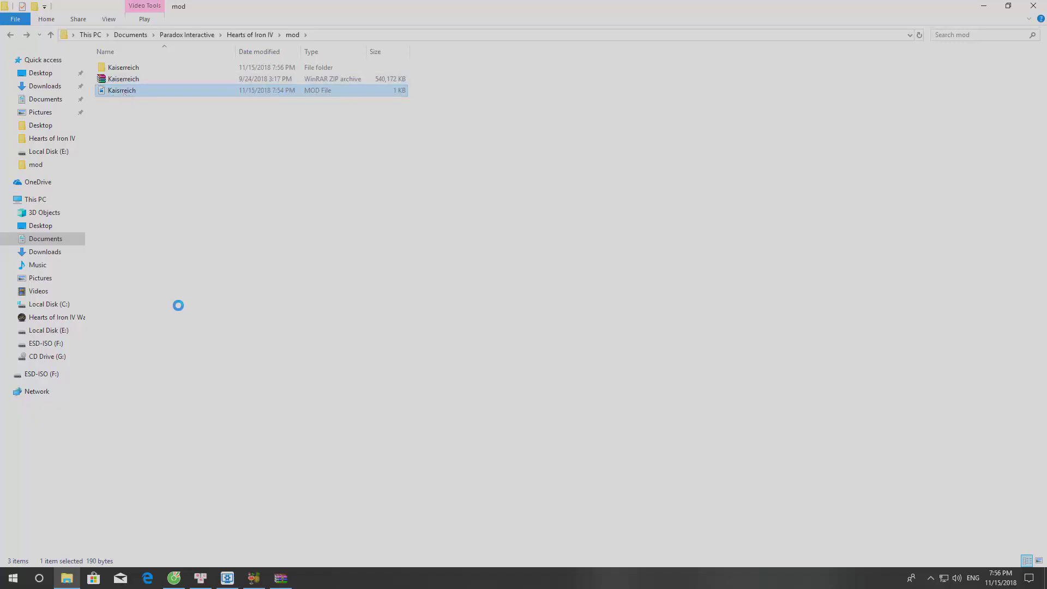
pyautogui.press('Menu')
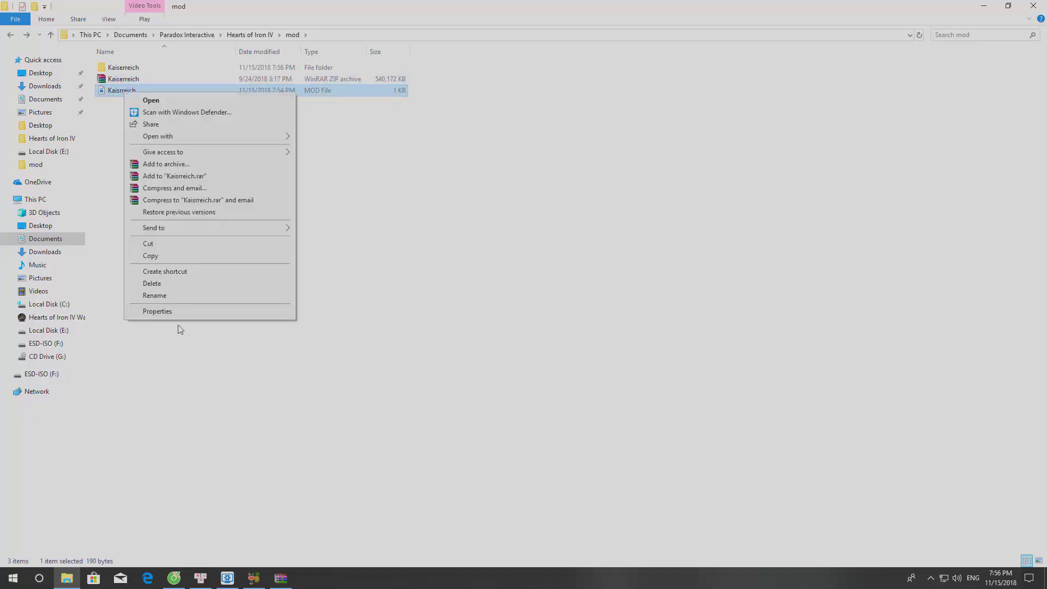
pyautogui.click(174, 295)
pyautogui.click(120, 91)
pyautogui.write('e')
pyautogui.press('Return')
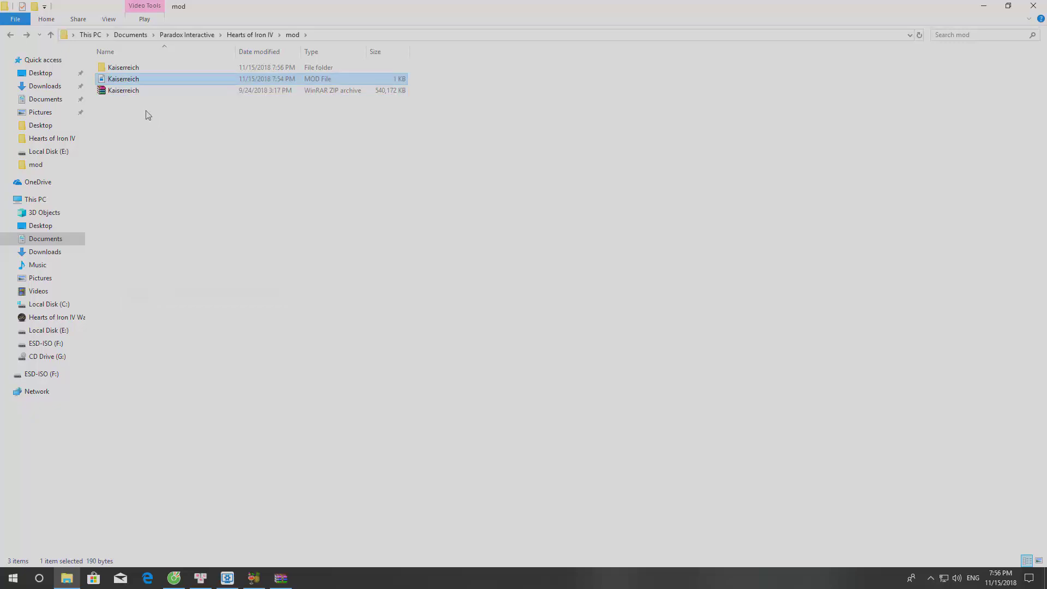
# Step: Open the Kaiserreich MOD file in Notepad and replace the archive=" entry with path="mod/ before Kaiserreich.zip
pyautogui.rightClick(135, 79)
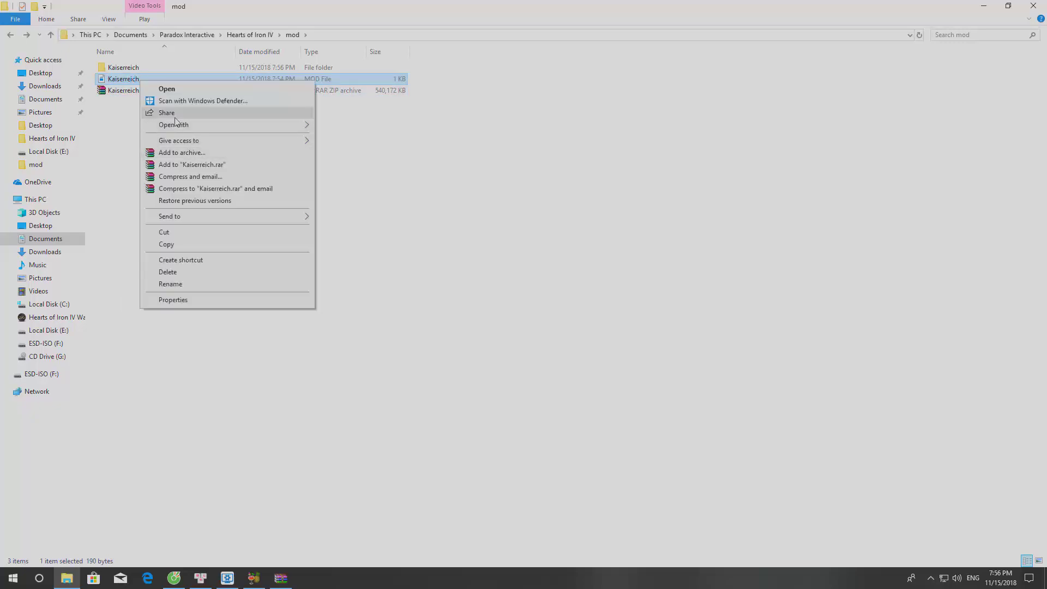
pyautogui.moveTo(214, 125)
pyautogui.click(333, 138)
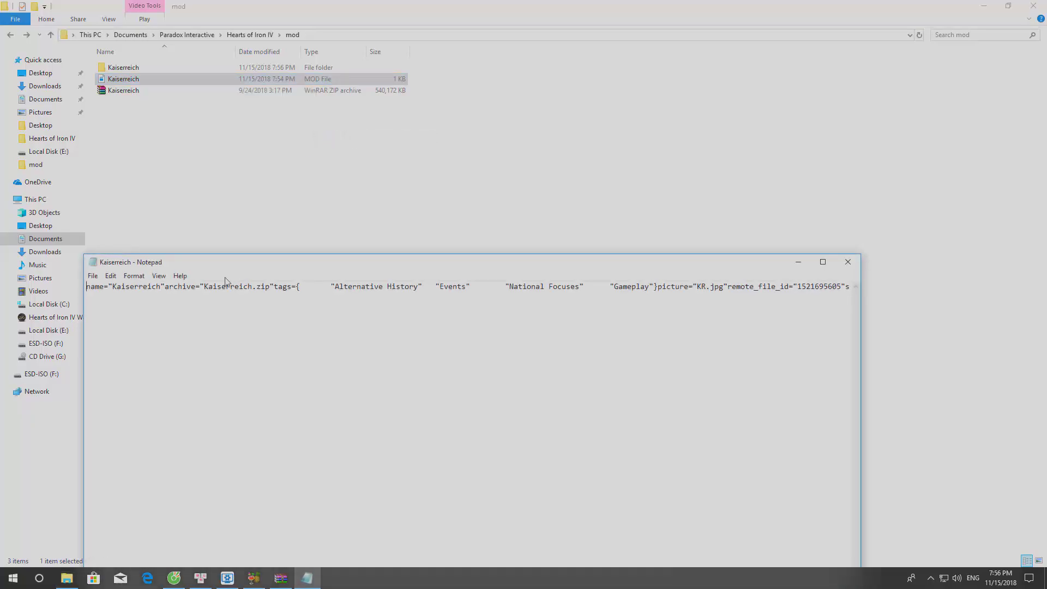
pyautogui.moveTo(166, 287); pyautogui.dragTo(201, 288)
pyautogui.write('path="mod/')
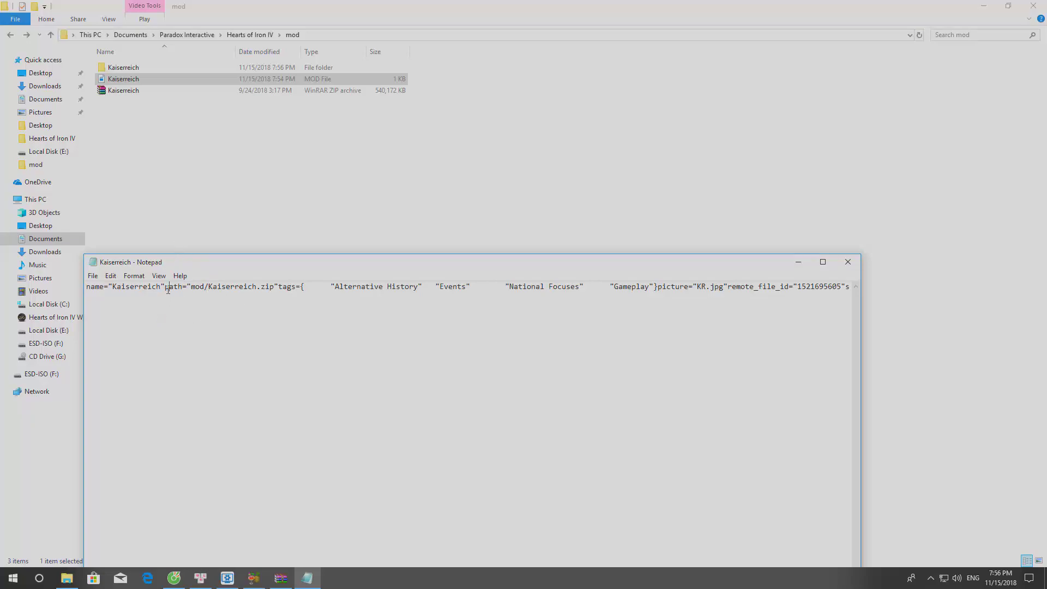
# Step: Remove the .zip extension so the entry reads path="mod/Kaiserreich", and close the file with its changes saved
pyautogui.moveTo(166, 287); pyautogui.dragTo(200, 288)
pyautogui.click(203, 301)
pyautogui.click(274, 286)
pyautogui.press('BackSpace')
pyautogui.press('BackSpace')
pyautogui.press('BackSpace')
pyautogui.press('BackSpace')
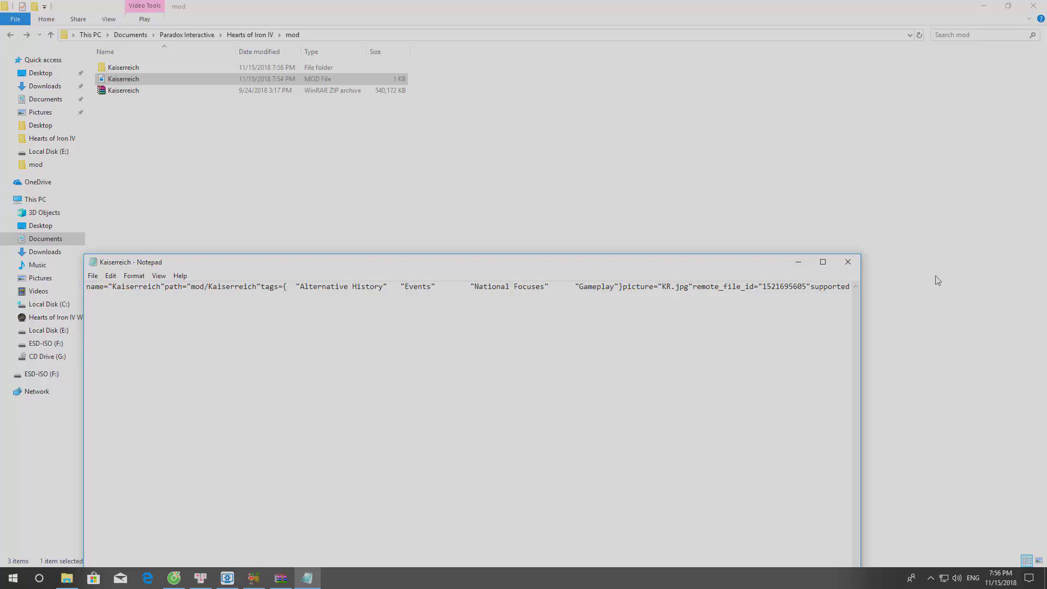
pyautogui.click(848, 261)
pyautogui.click(494, 307)
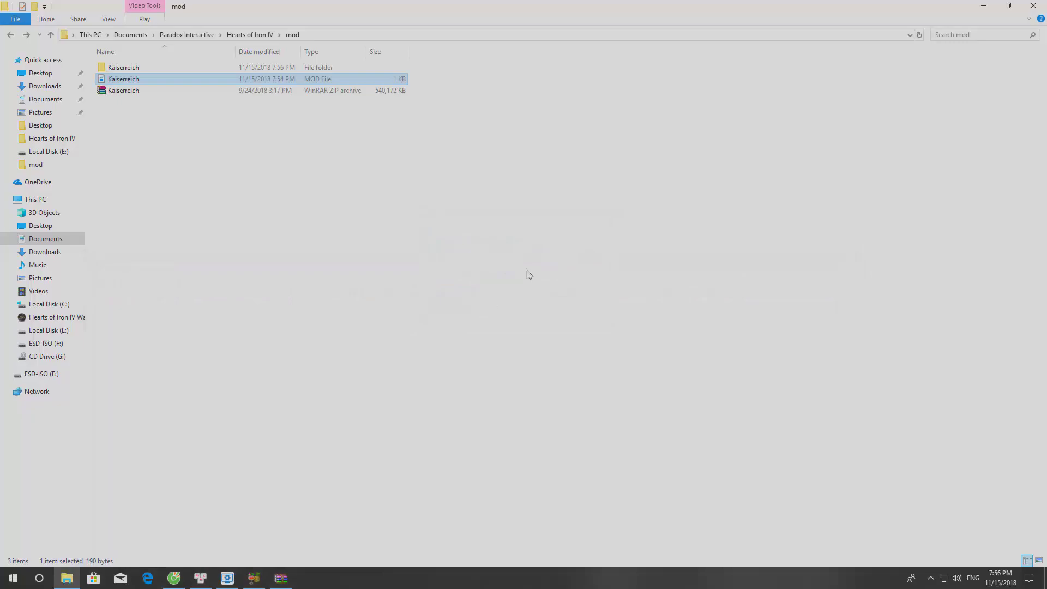
# Step: Minimize File Explorer, close WinRAR, and launch Hearts of Iron IV from the desktop, allowing it to run
pyautogui.click(991, 6)
pyautogui.click(992, 6)
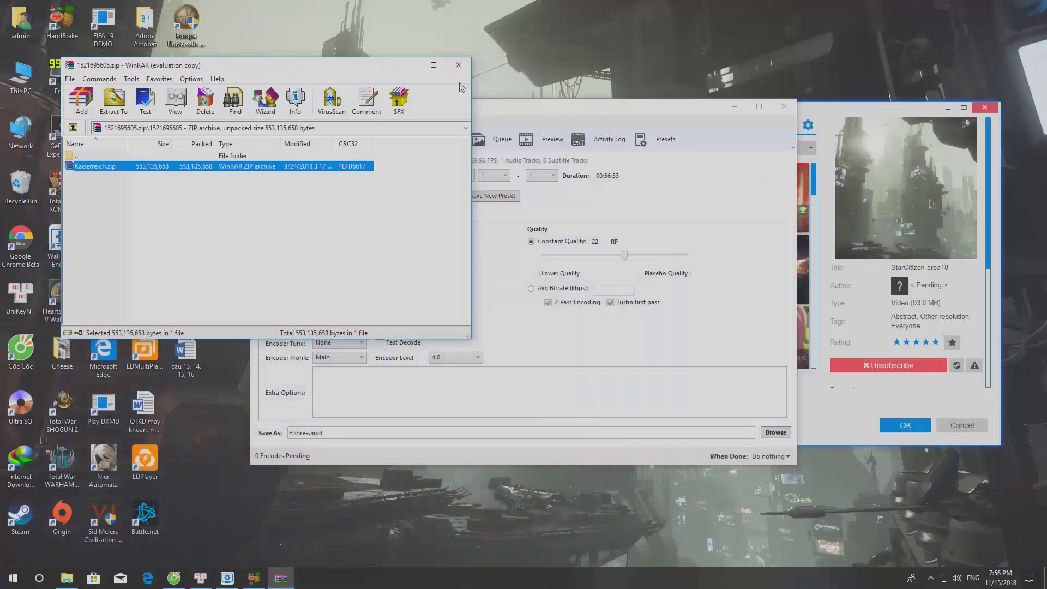
pyautogui.click(459, 65)
pyautogui.click(61, 297)
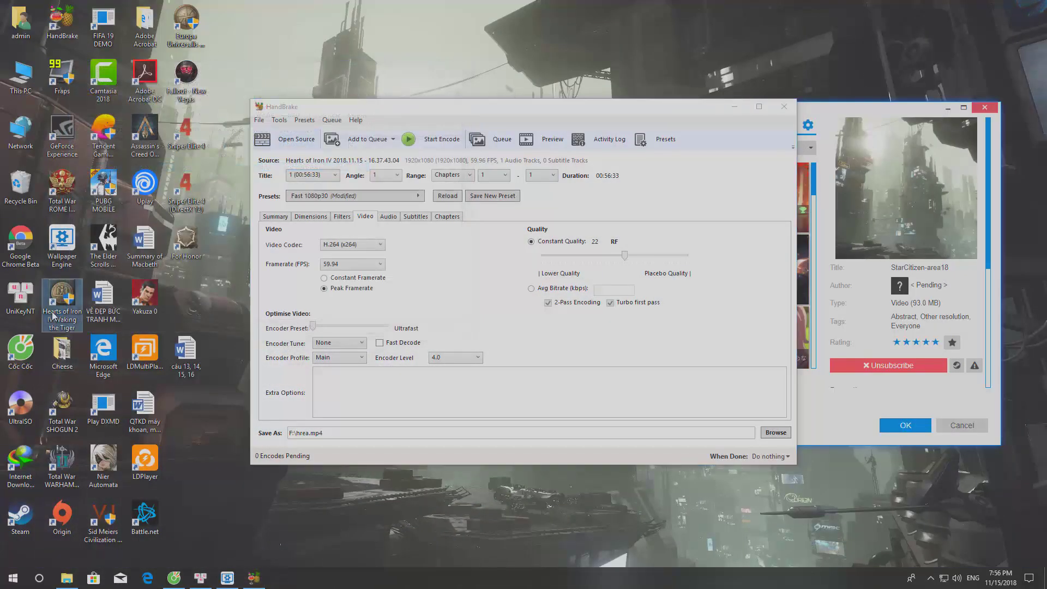
pyautogui.press('Return')
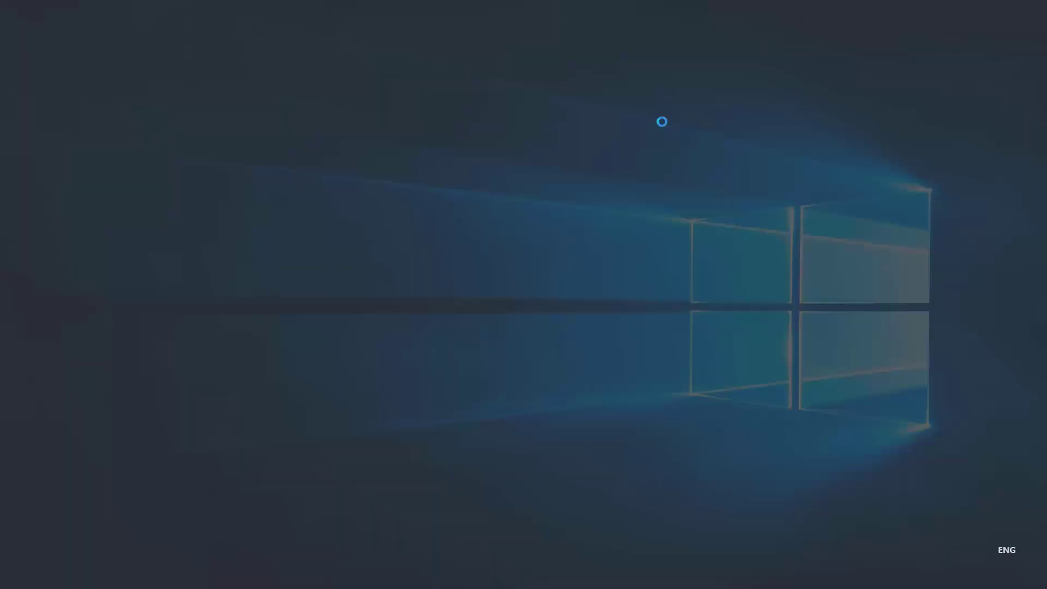
pyautogui.click(478, 364)
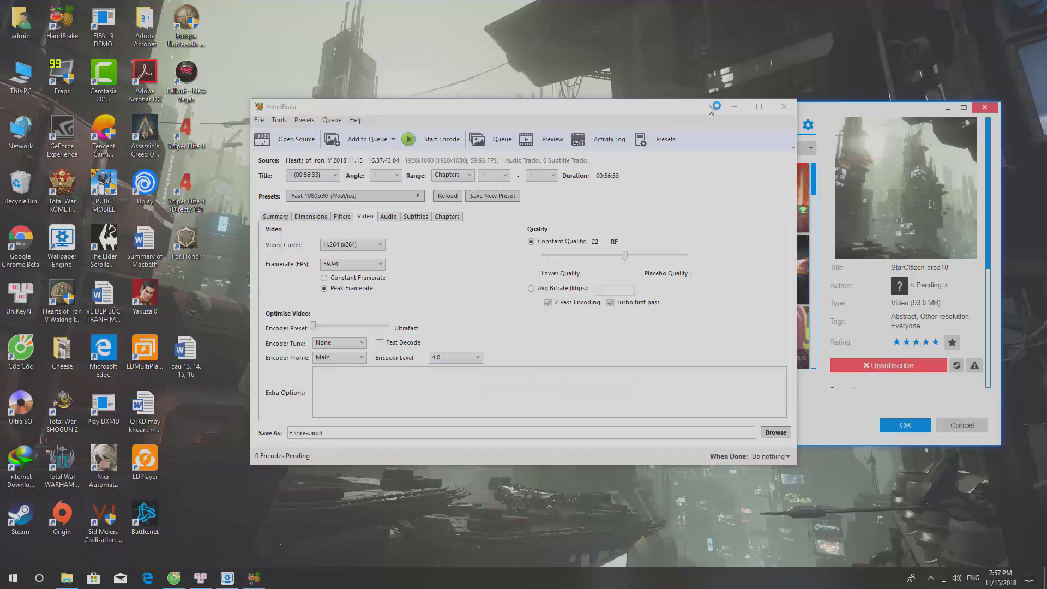
# Step: Clear the desktop by minimizing HandBrake and closing the wallpaper browser and UniKey windows
pyautogui.click(734, 106)
pyautogui.click(985, 106)
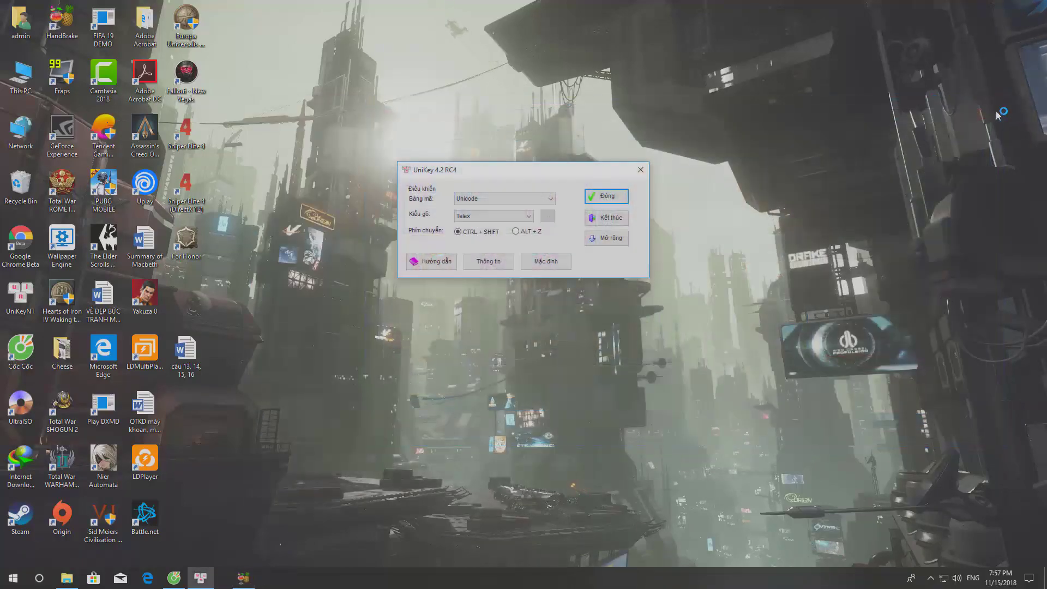
pyautogui.click(598, 194)
pyautogui.moveTo(428, 167); pyautogui.dragTo(822, 481)
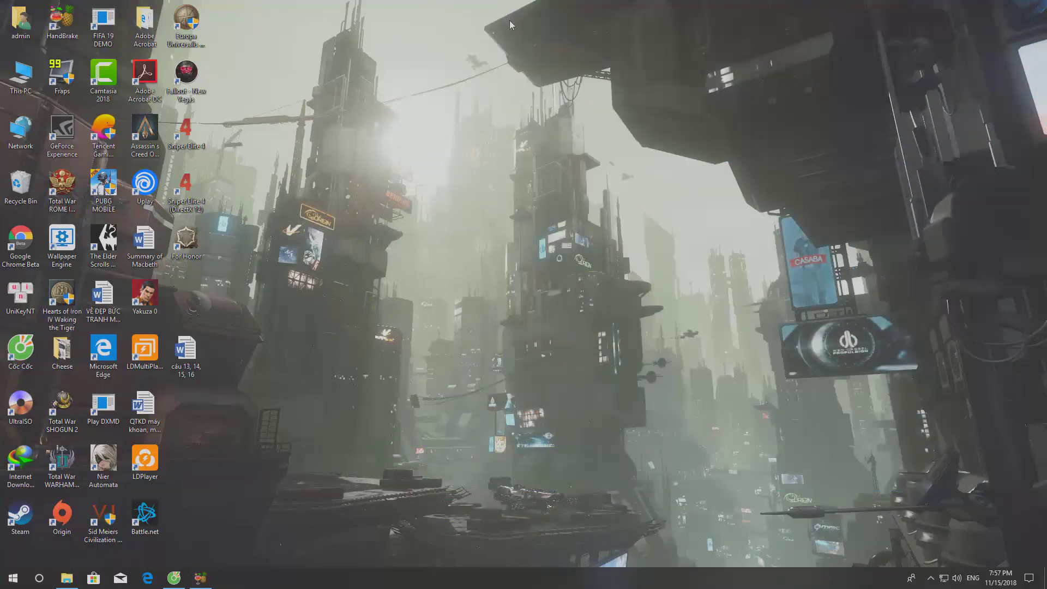
# Step: Bring the Hearts of Iron IV launcher to the front and show its list of mods
pyautogui.moveTo(227, 578)
pyautogui.click(230, 543)
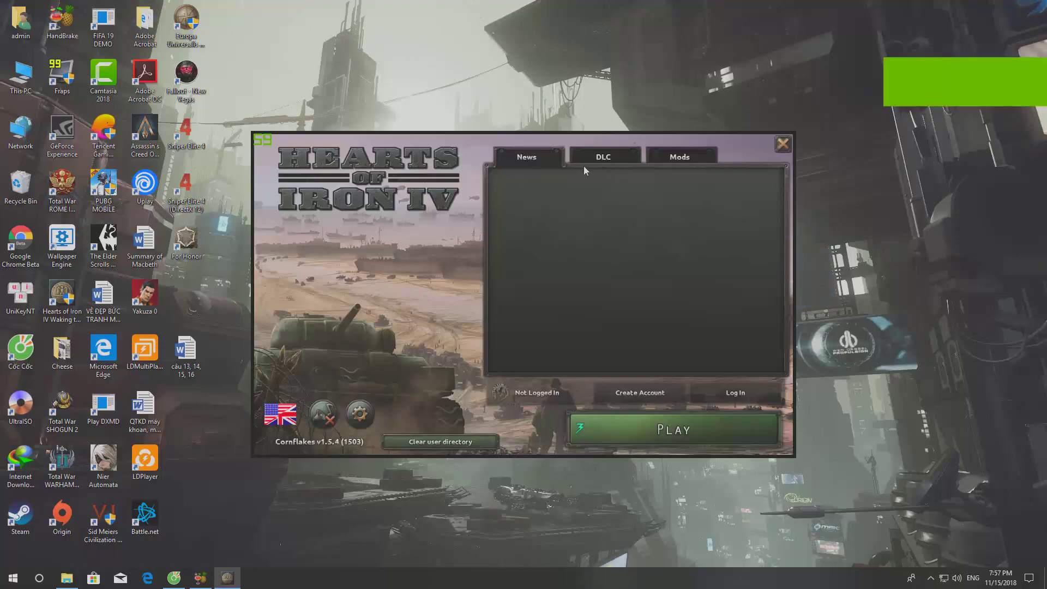
pyautogui.moveTo(558, 213)
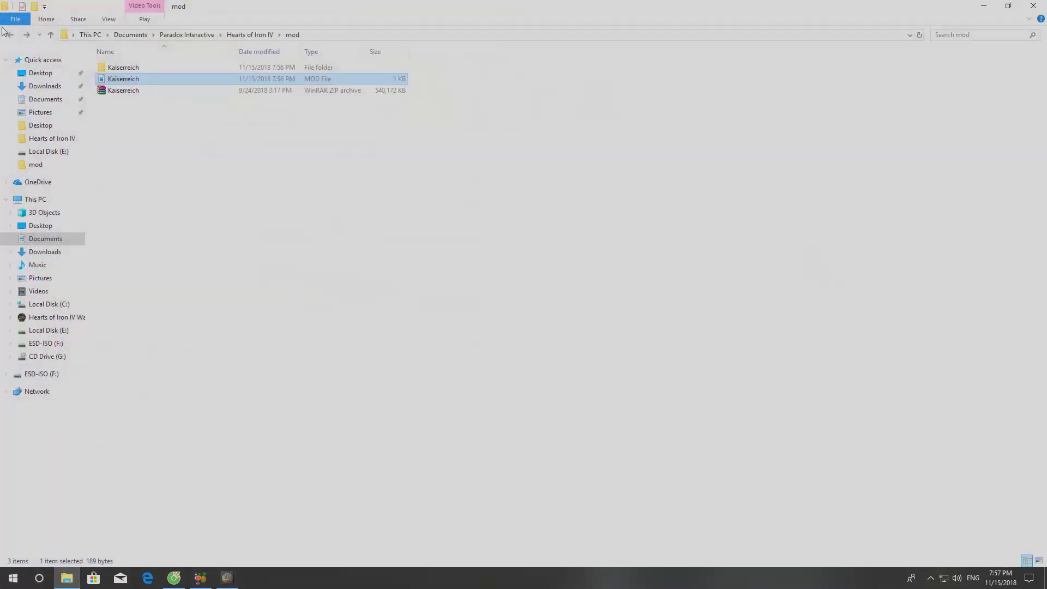
# Step: Switch to File Explorer, go to Documents\mod, and open the apres_moi_le_deluge MOD file in Notepad
pyautogui.click(7, 35)
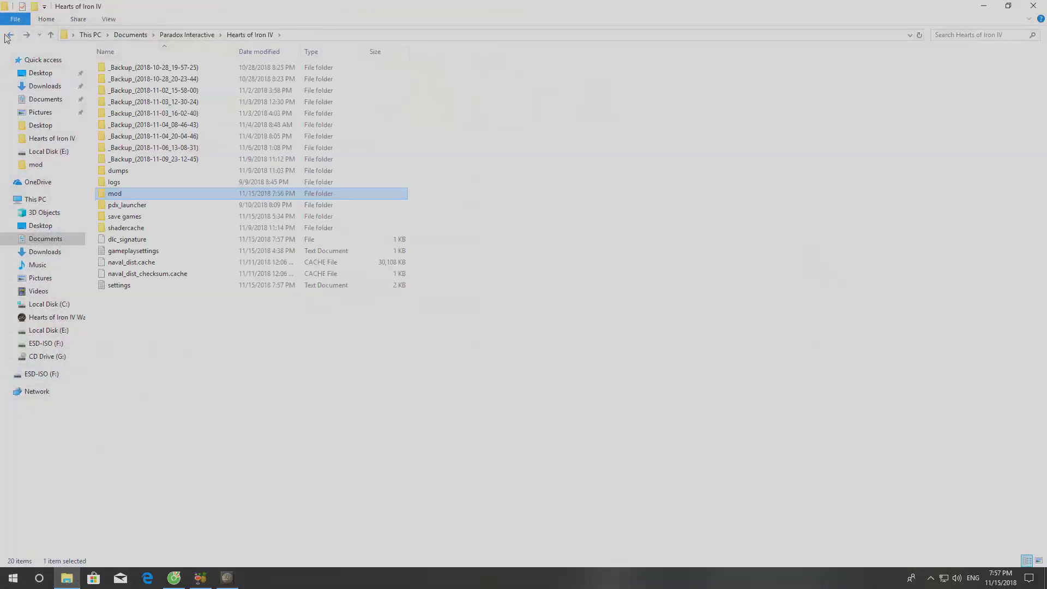
pyautogui.click(8, 35)
pyautogui.click(8, 35)
pyautogui.doubleClick(123, 157)
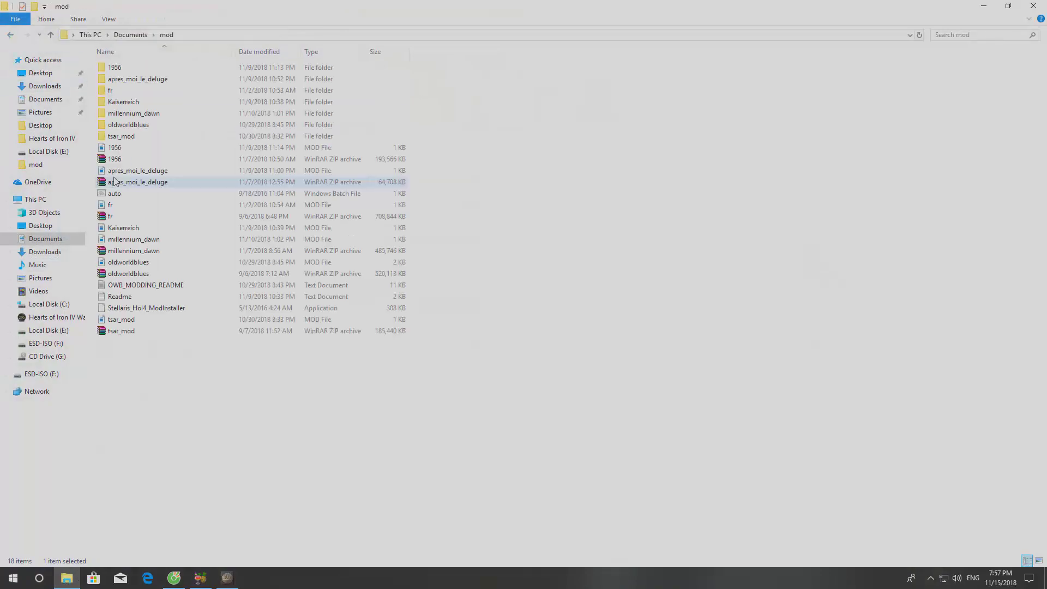
pyautogui.click(156, 170)
pyautogui.rightClick(156, 171)
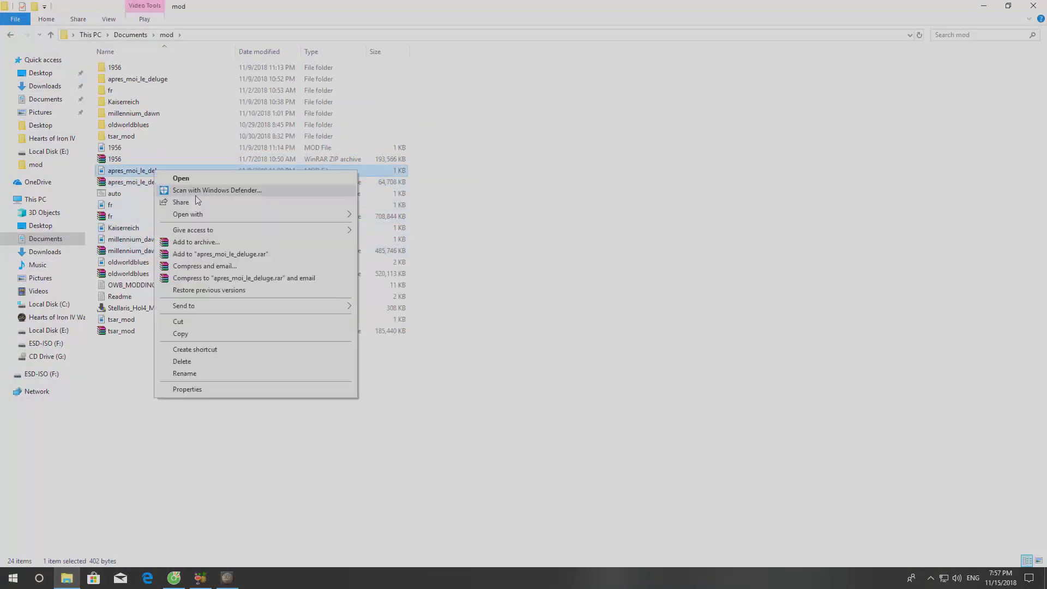
pyautogui.moveTo(205, 215)
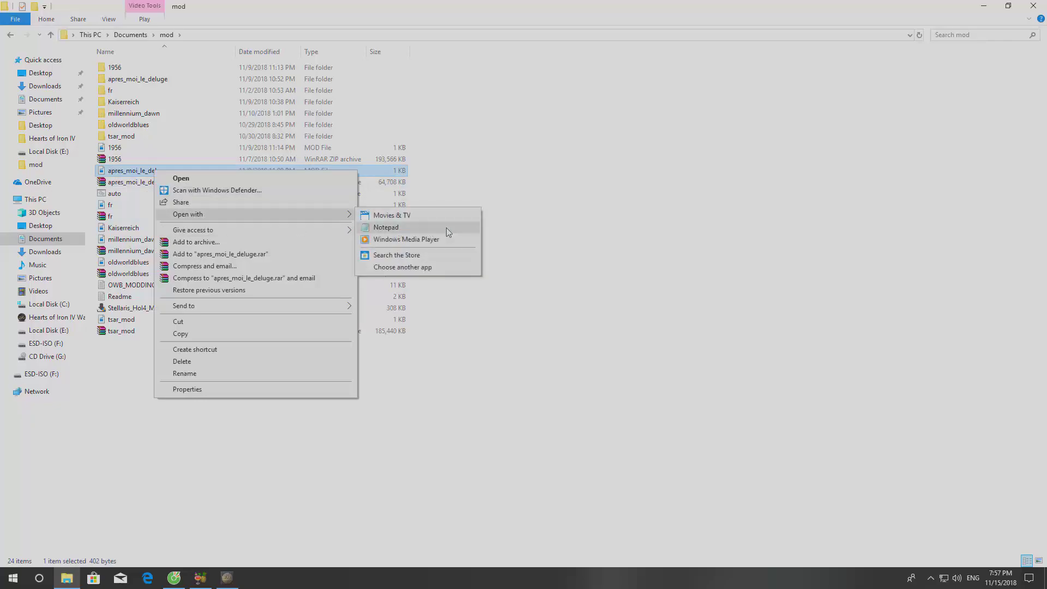
pyautogui.click(447, 228)
# Step: Examine the entries in the apres_moi_le_deluge descriptor text as an example of a configured mod file
pyautogui.moveTo(112, 287); pyautogui.dragTo(376, 289)
pyautogui.click(378, 293)
pyautogui.moveTo(488, 289); pyautogui.dragTo(563, 289)
pyautogui.click(87, 287)
pyautogui.hotkey('shift', 'End')
pyautogui.press('Delete')
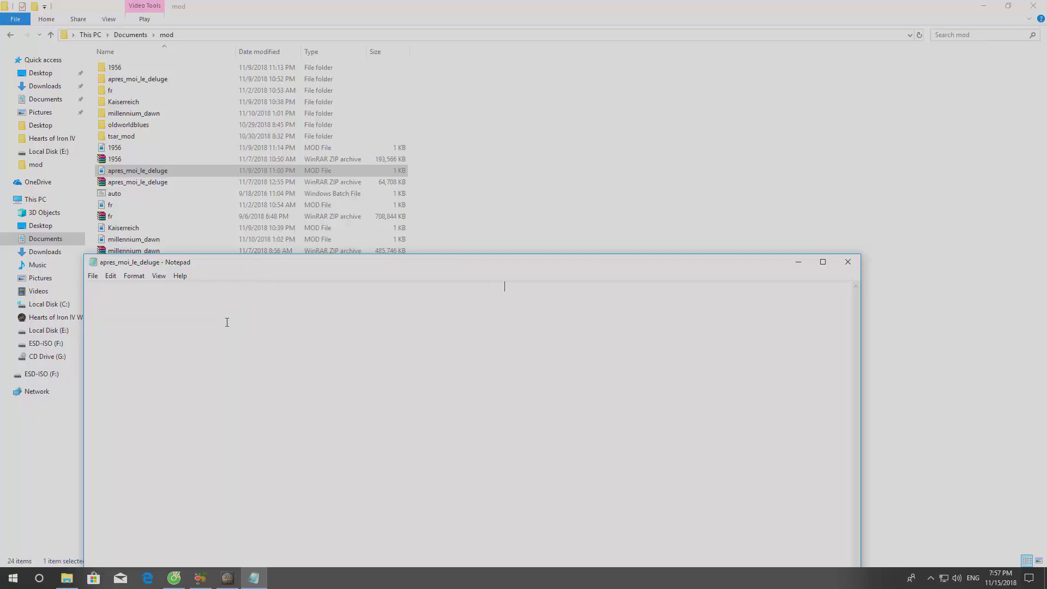
# Step: Close the apres_moi_le_deluge file and switch back to the Hearts of Iron IV launcher
pyautogui.click(848, 265)
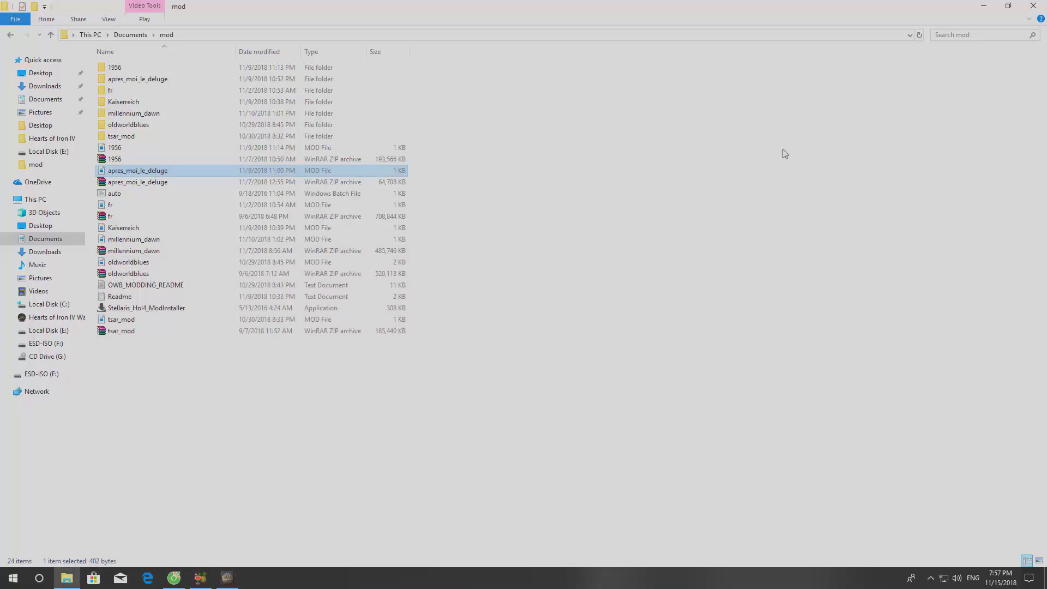
pyautogui.click(644, 77)
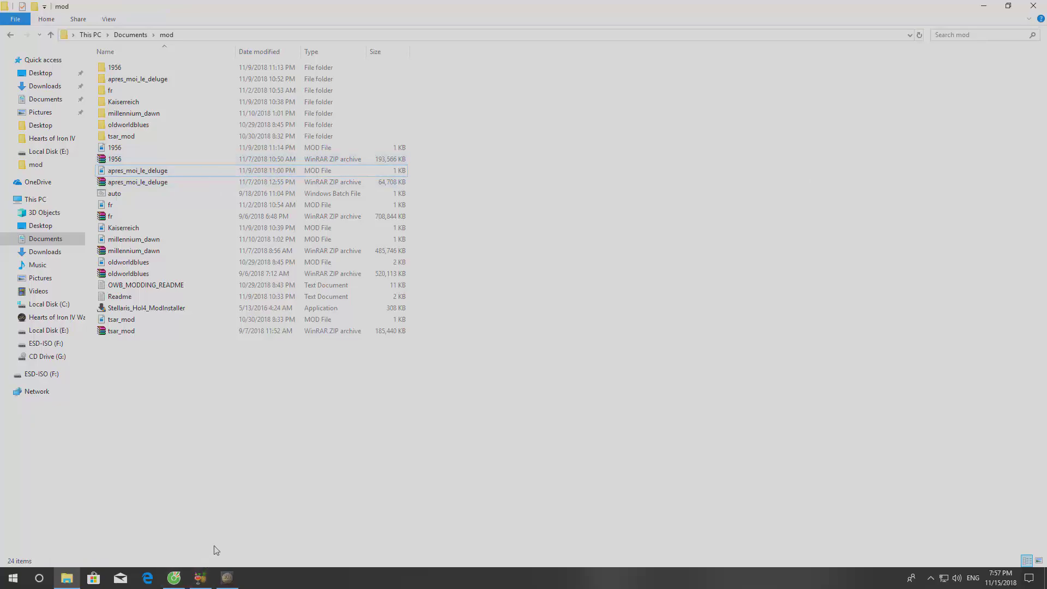
pyautogui.click(223, 583)
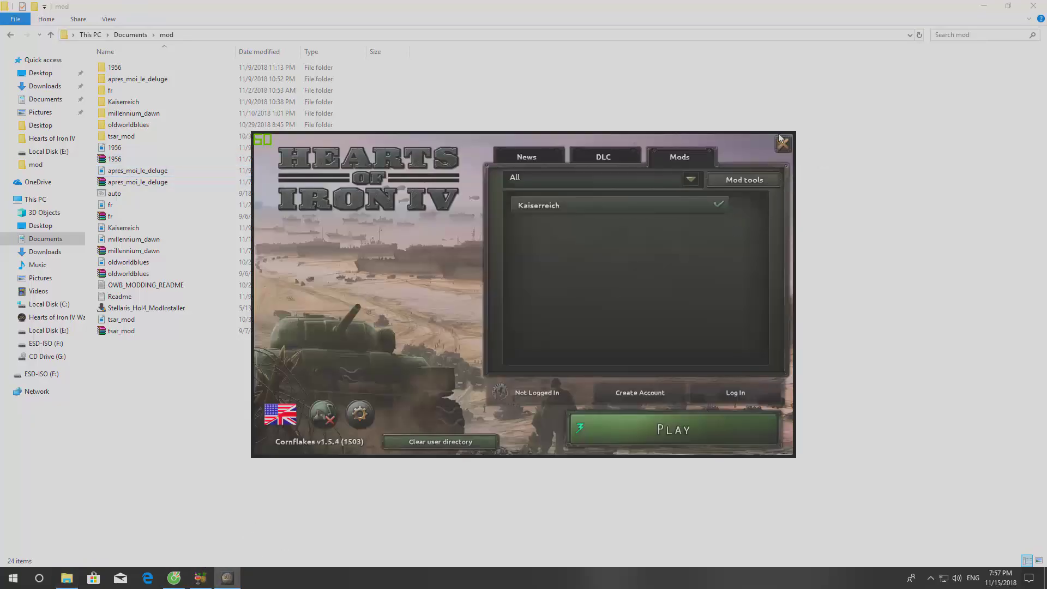